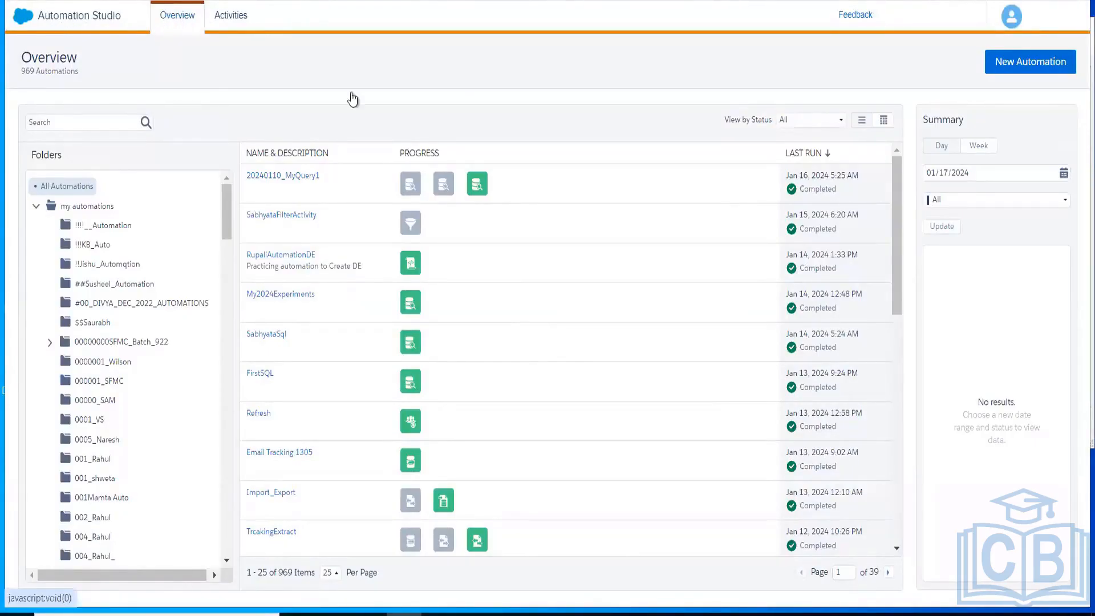
- Open the File Locations page under Data Management in Setup
left_click(1033, 68)
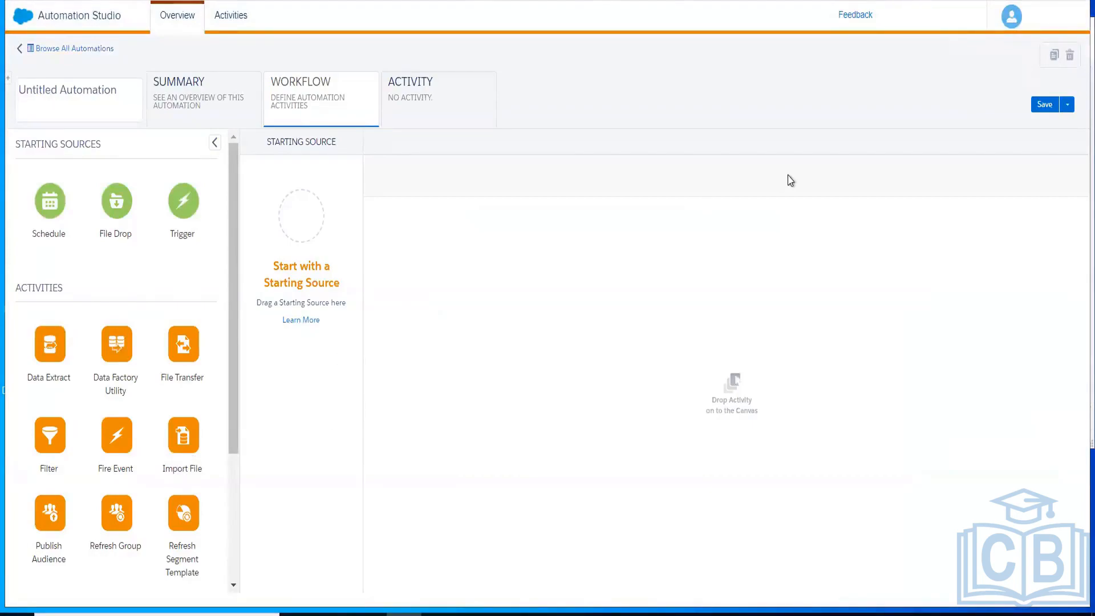
left_click(1051, 25)
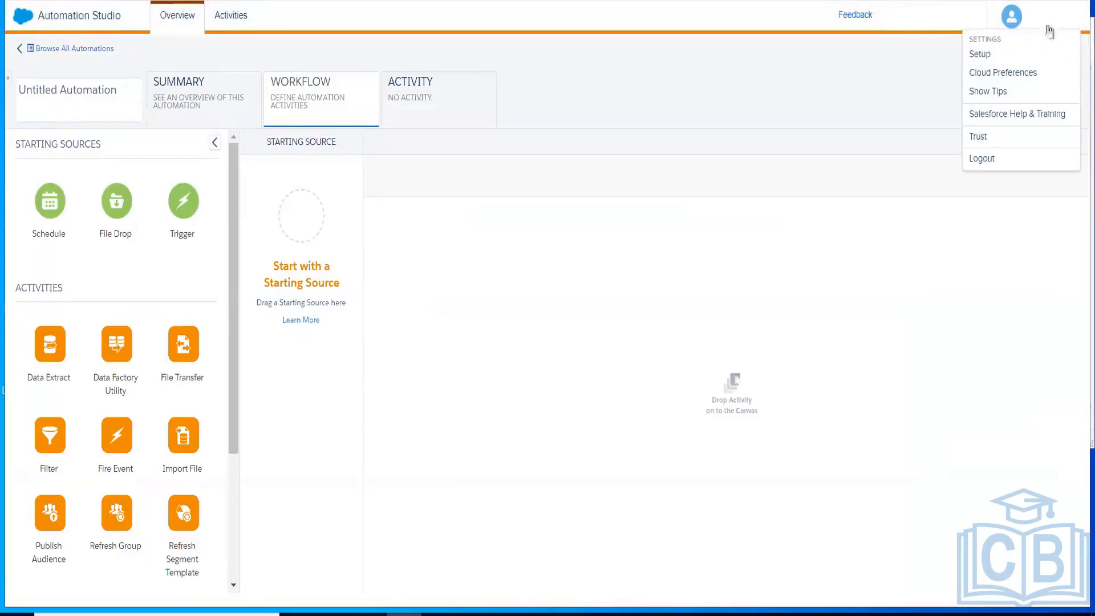
left_click(978, 55)
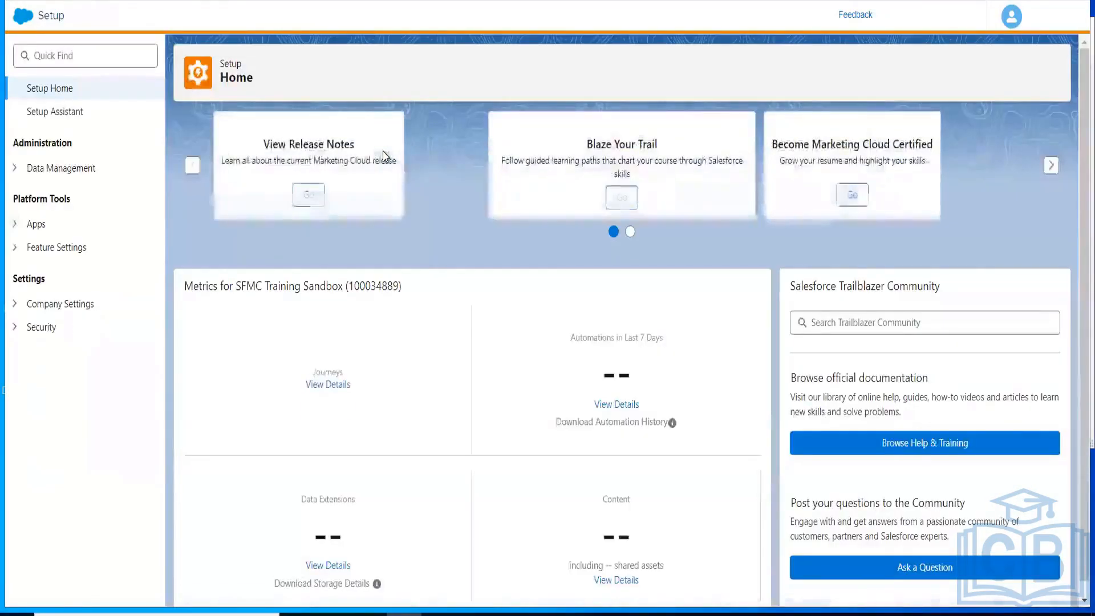
left_click(15, 171)
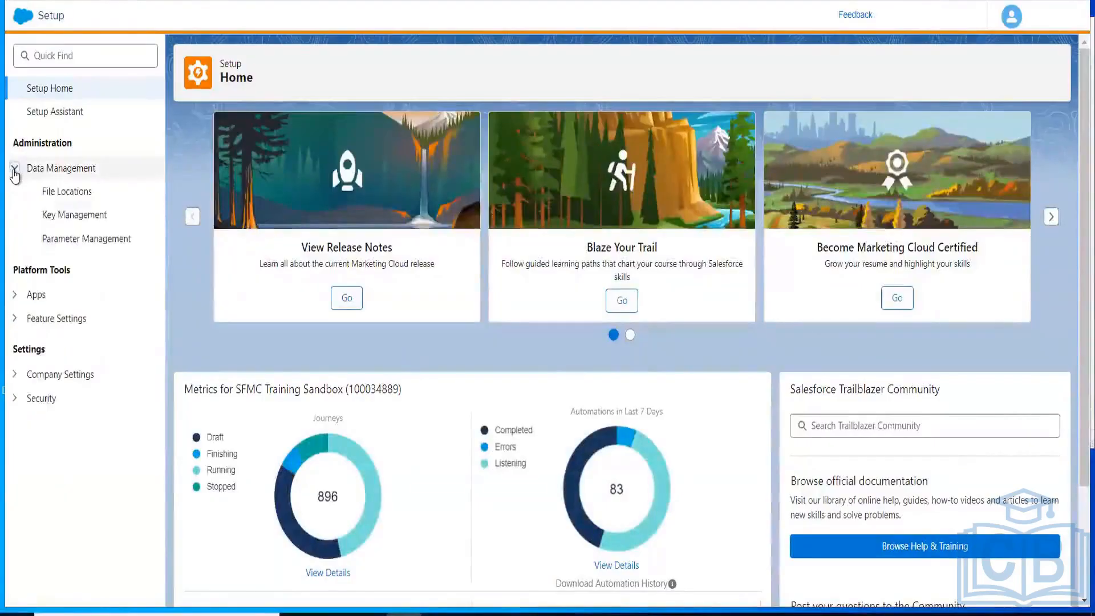
left_click(67, 192)
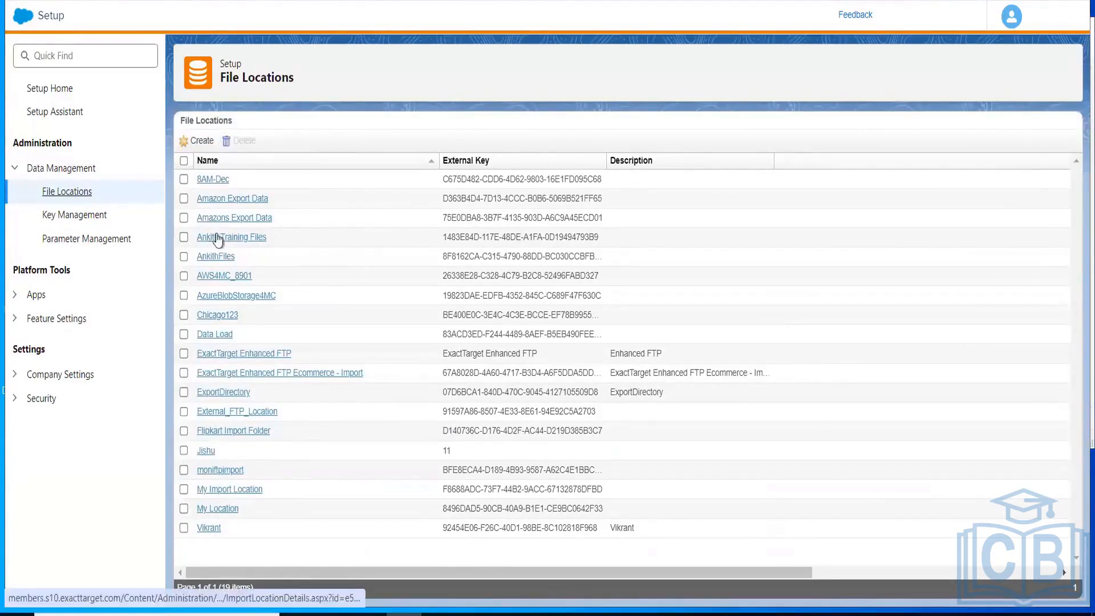
- Start a new file location and examine its Name, External Key, Description and Location Type fields
left_click(200, 141)
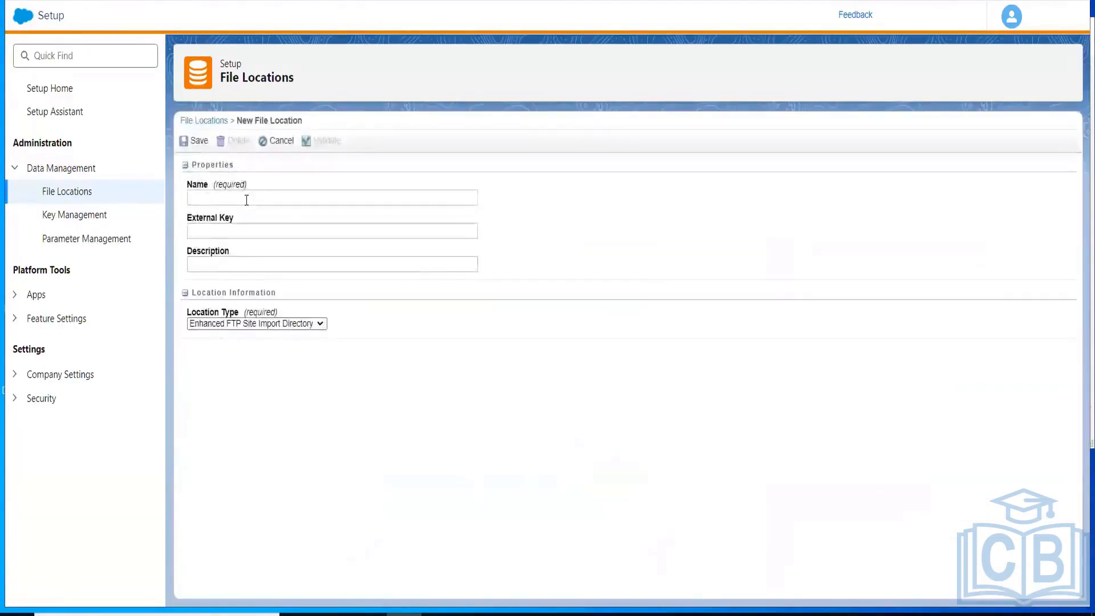
left_click(247, 199)
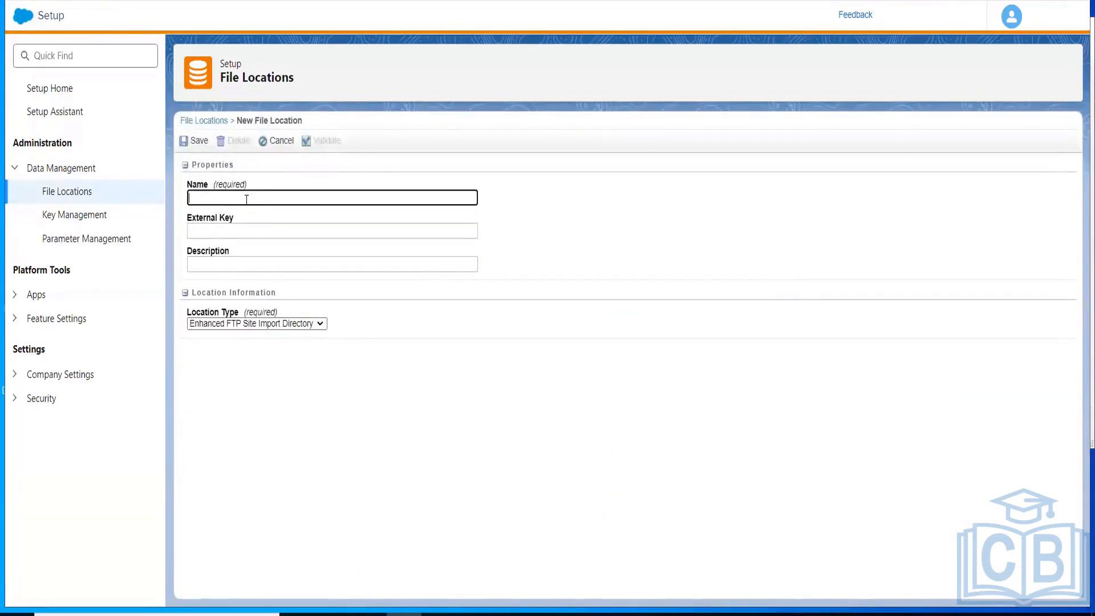
left_click(245, 234)
left_click(246, 266)
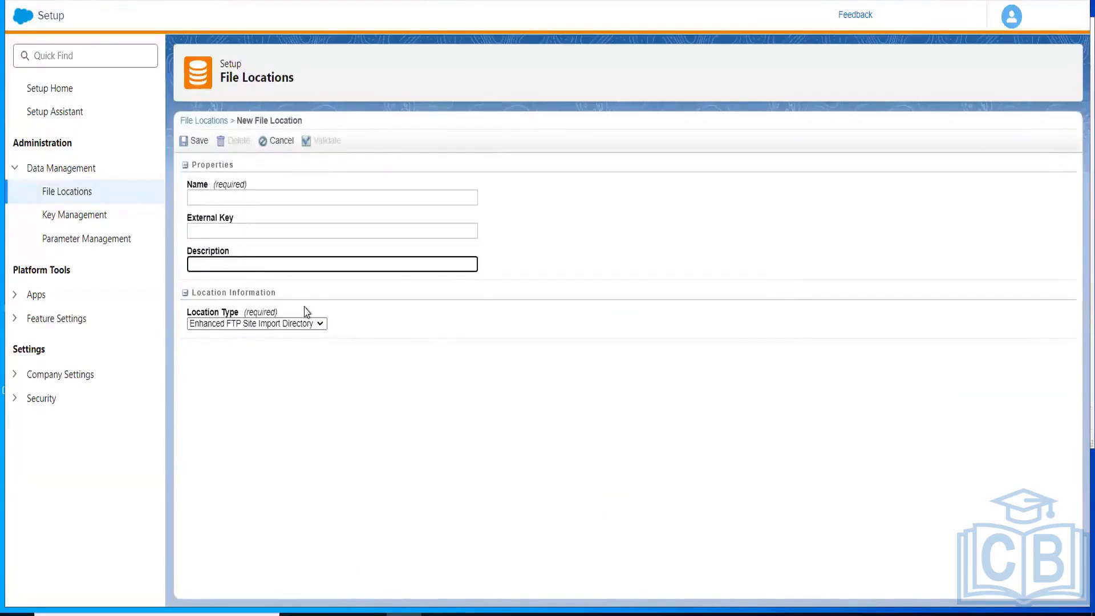
left_click(262, 330)
left_click(262, 331)
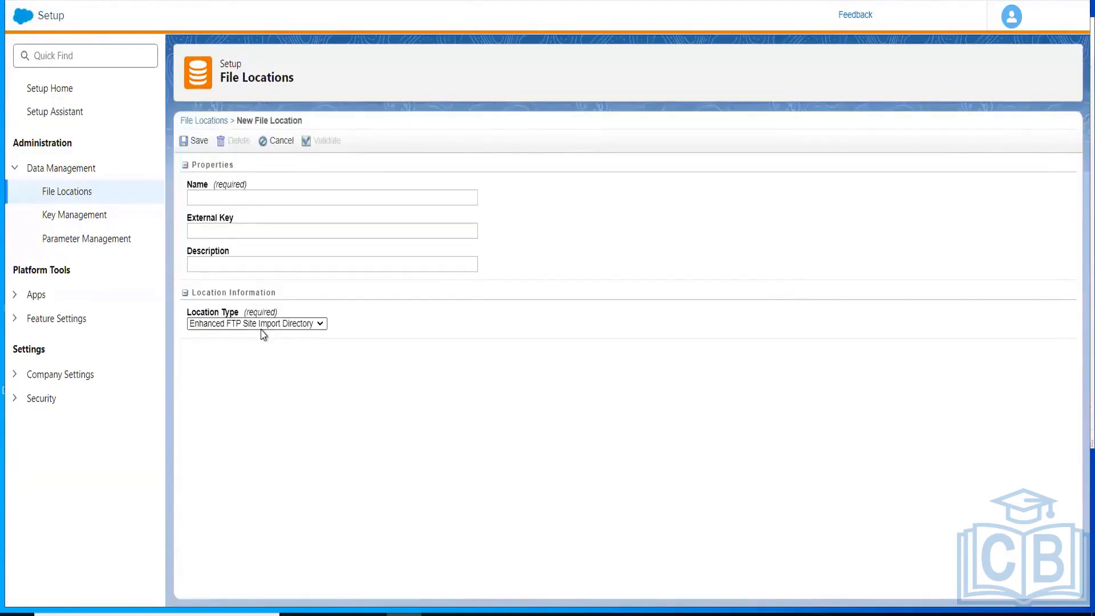
left_click(262, 329)
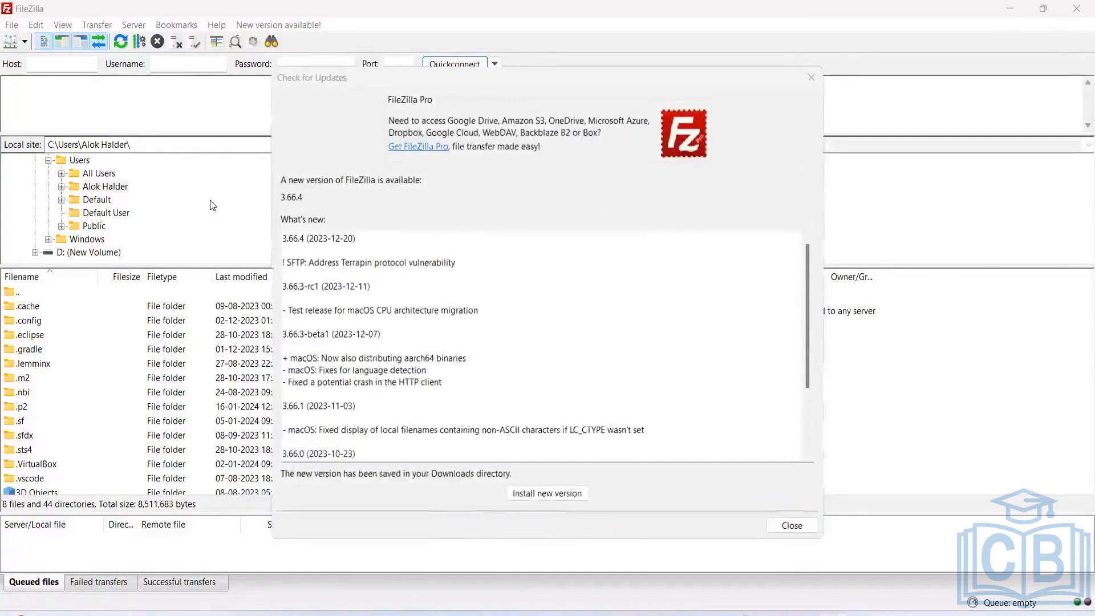
- Switch to FileZilla, dismiss the update notice and browse its File menu
left_click(811, 77)
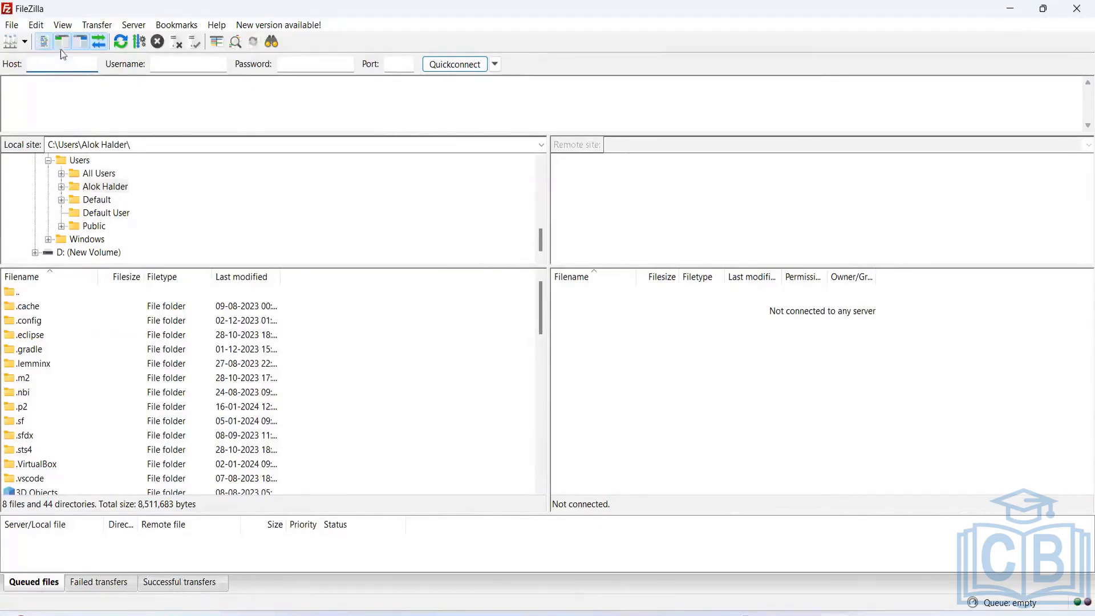
left_click(11, 25)
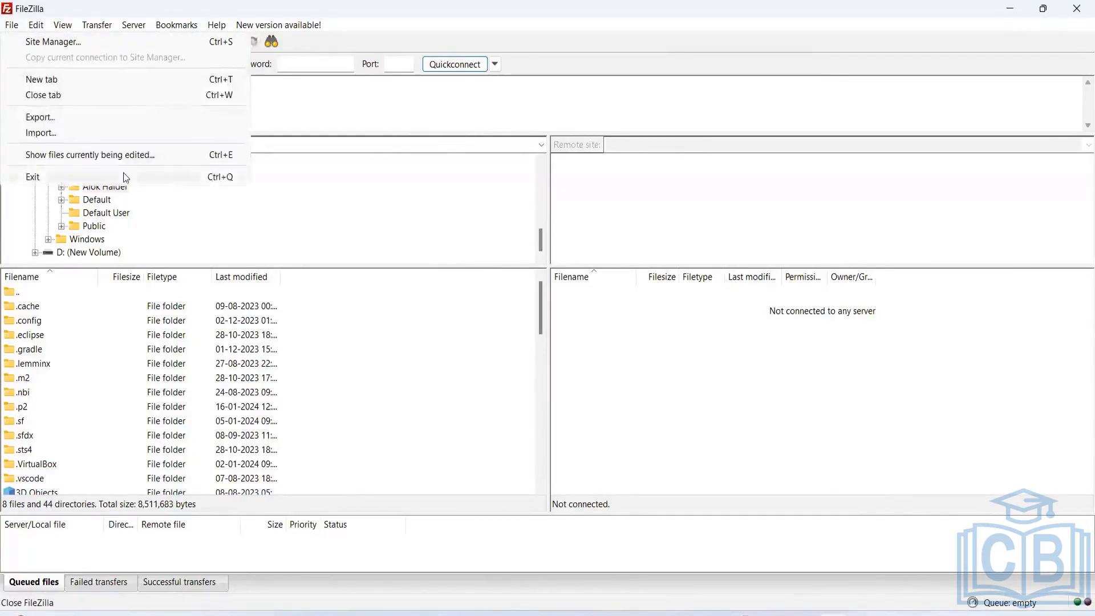
left_click(305, 104)
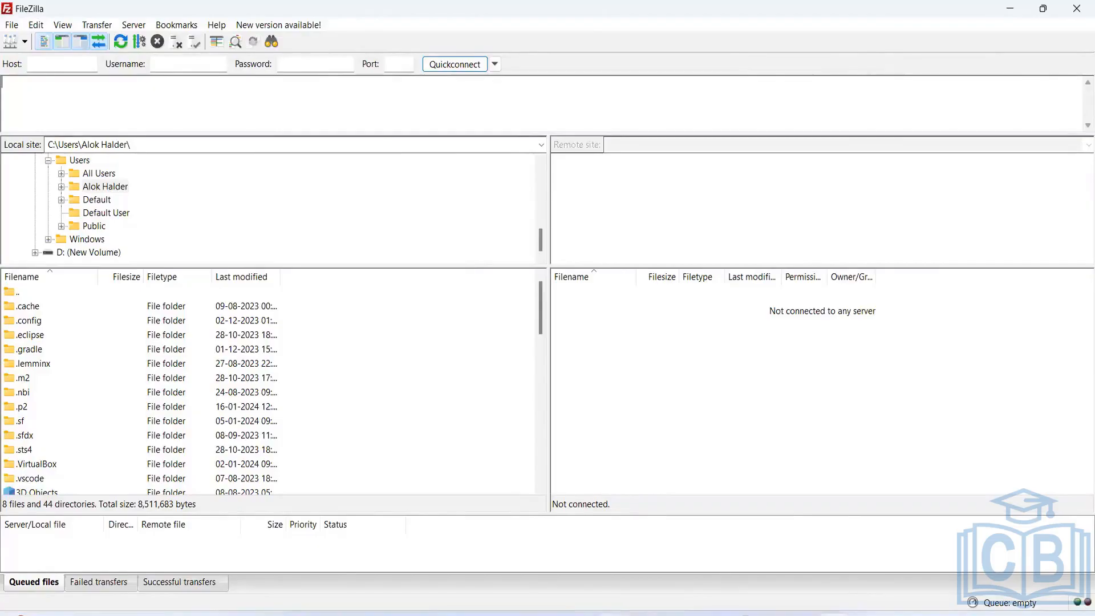
- Return to the new file location form and review the Location Type options, keeping Enhanced FTP Site Import Directory
mouse_move(738, 612)
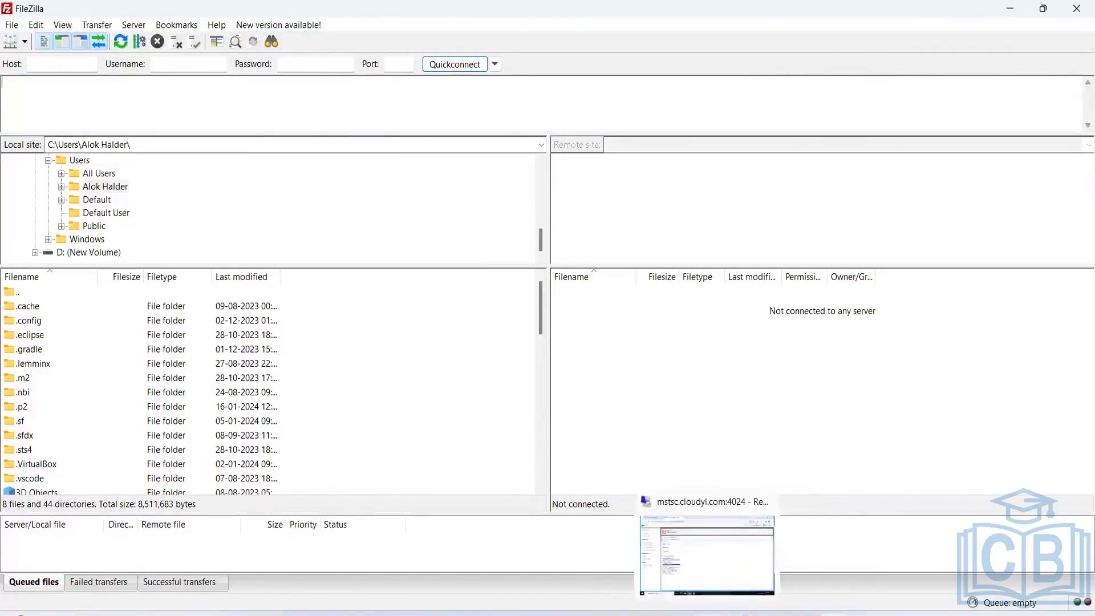
left_click(692, 548)
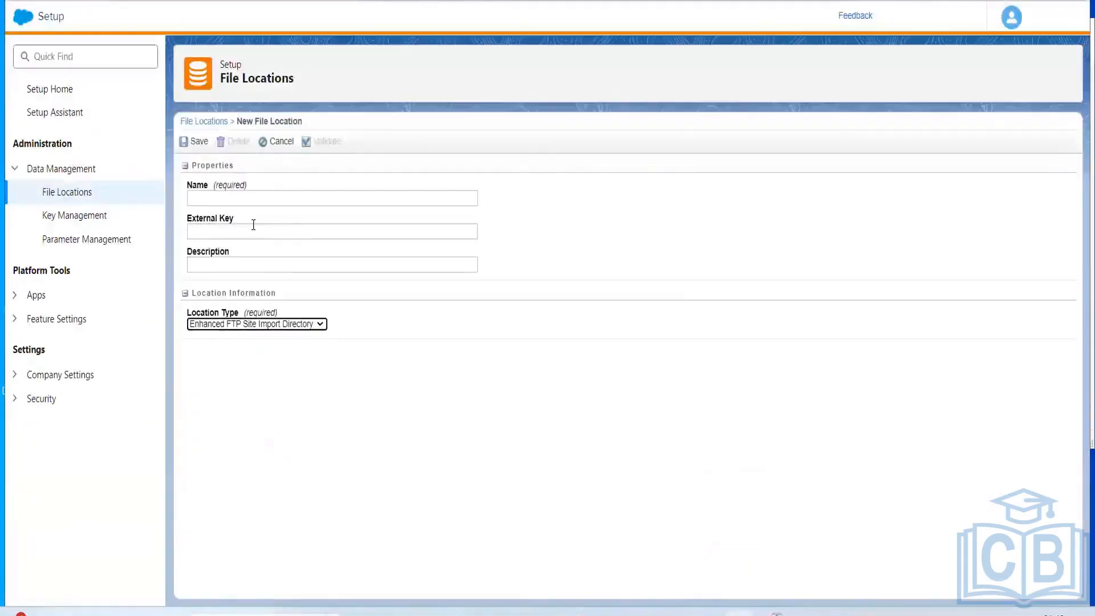
left_click(214, 199)
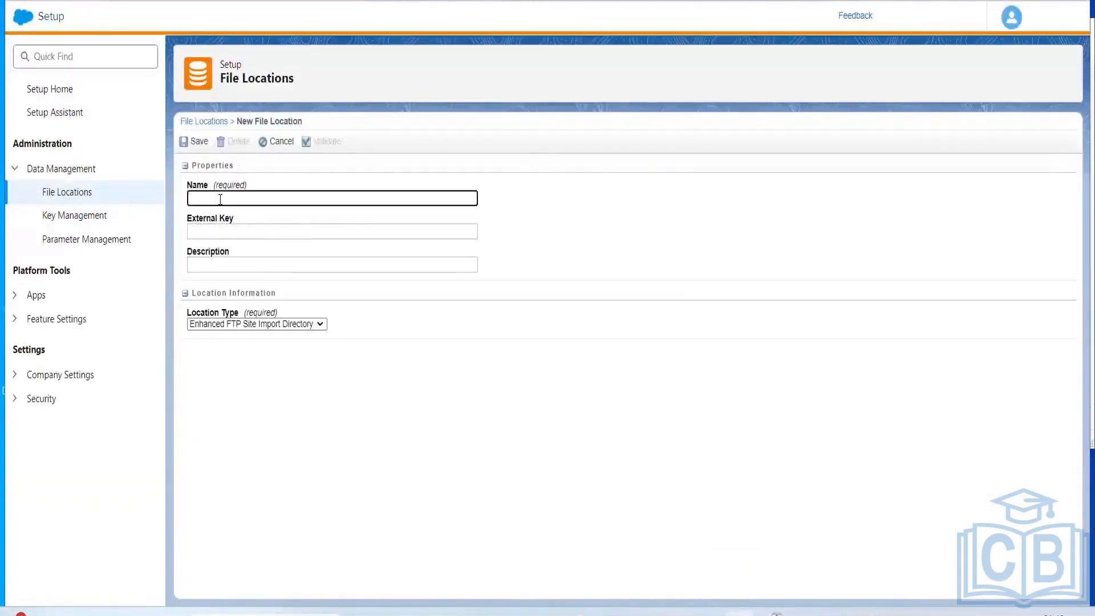
left_click(229, 231)
left_click(232, 278)
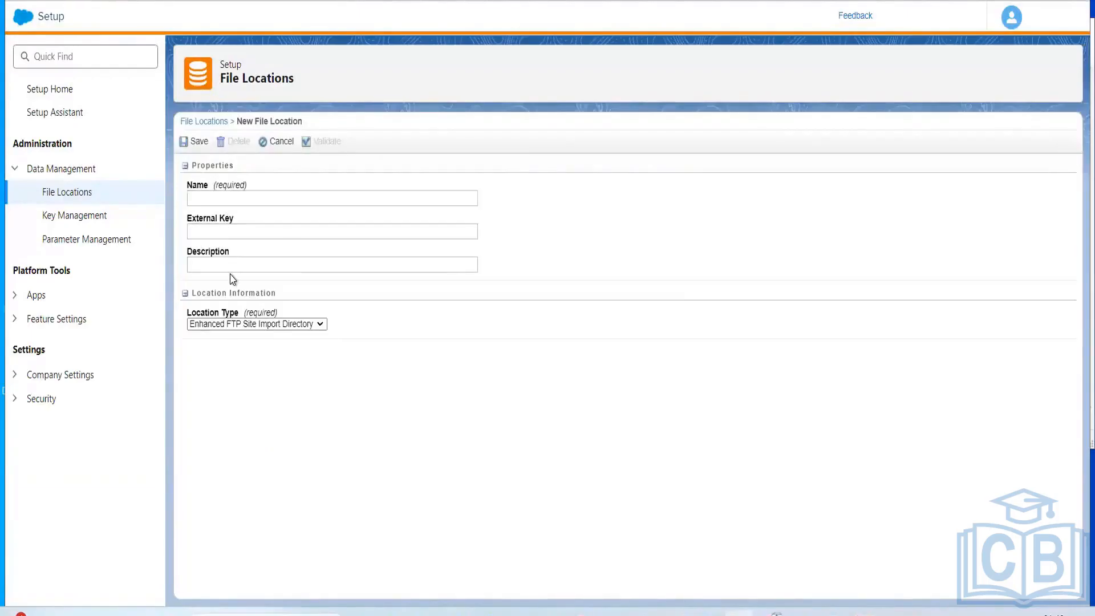
left_click(234, 324)
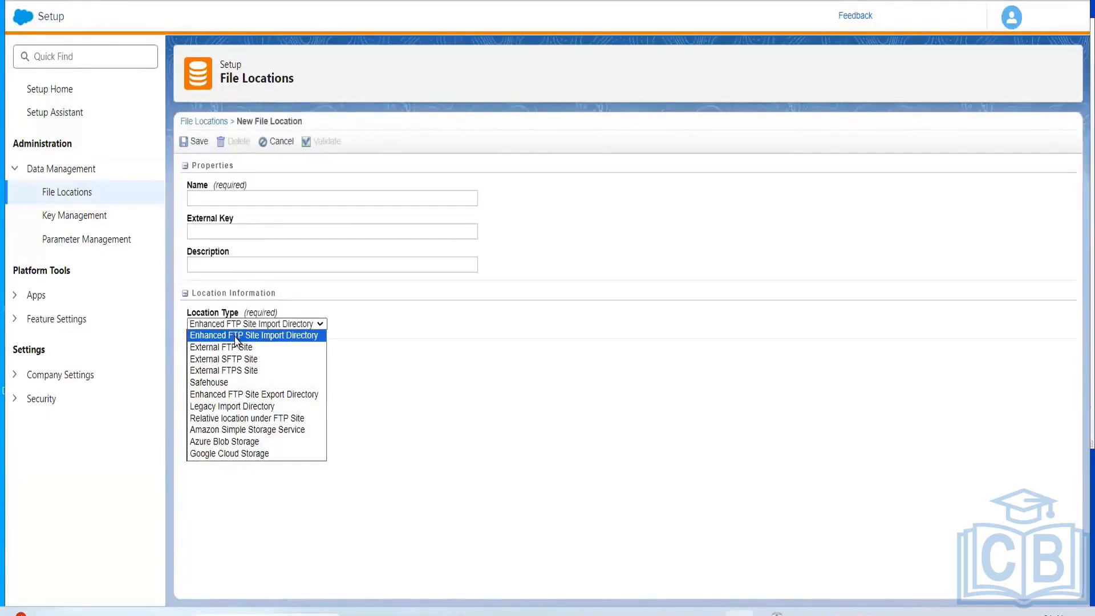
left_click(235, 337)
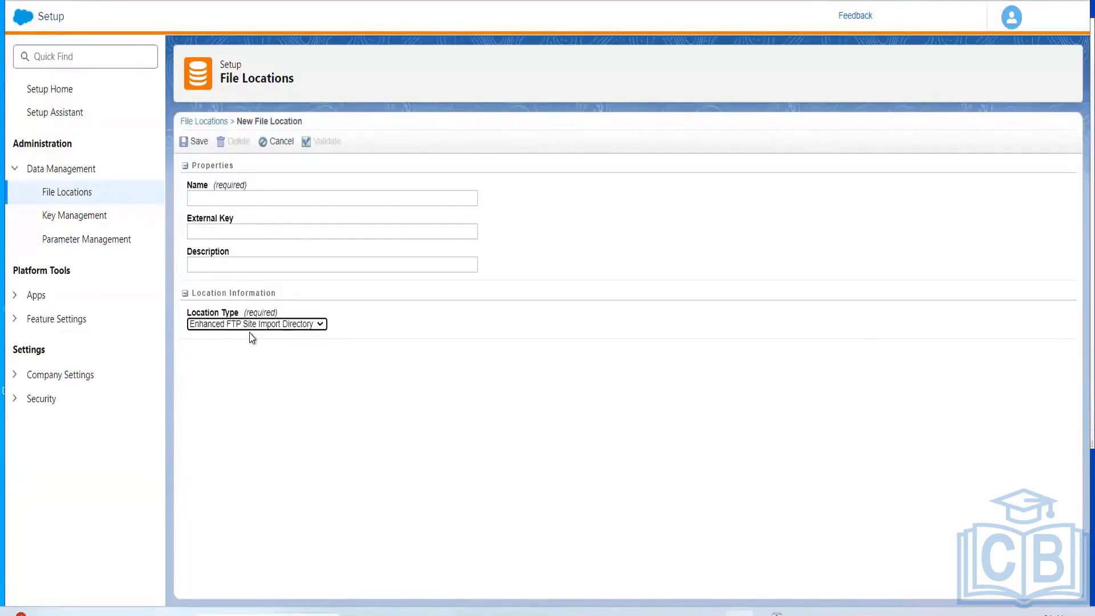
double_click(249, 335)
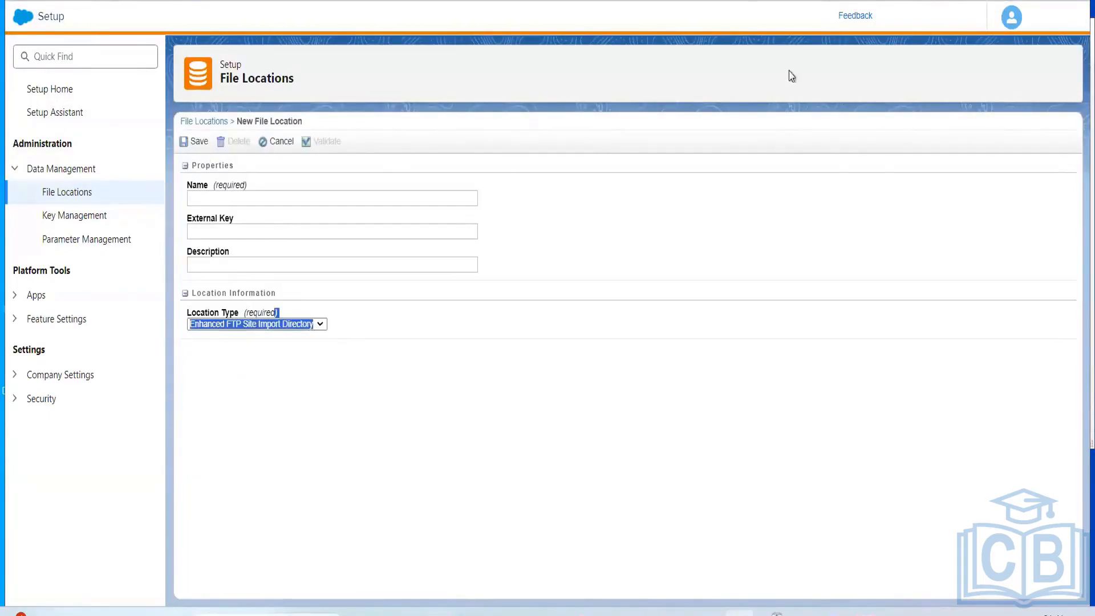
- Open Automation Studio from the Marketing Cloud home, then switch to the Automation Studio slide in PowerPoint
left_click(39, 33)
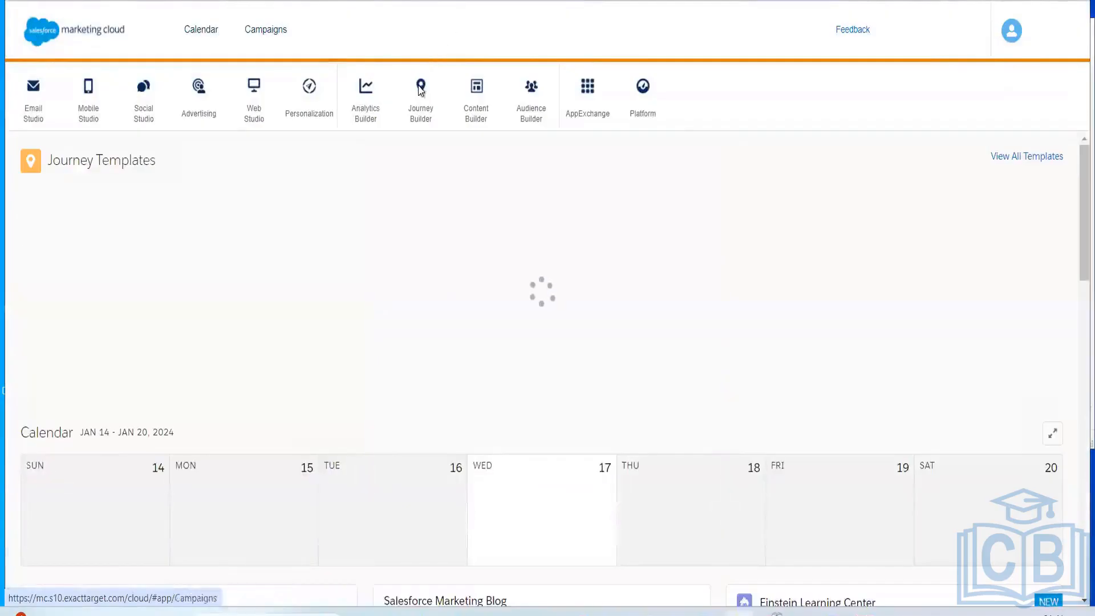
mouse_move(421, 109)
left_click(428, 148)
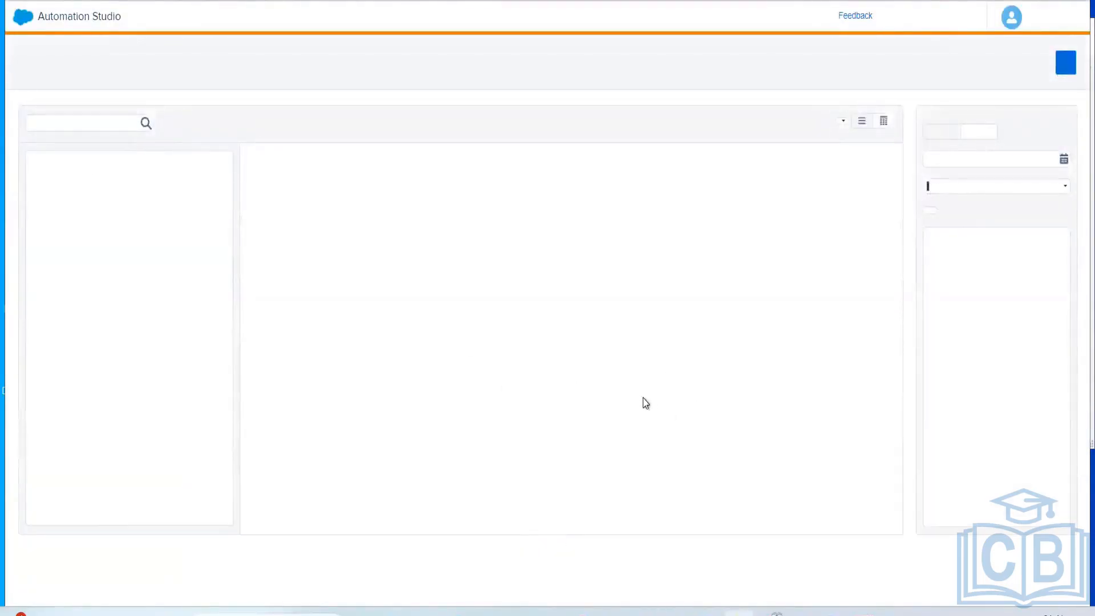
mouse_move(801, 612)
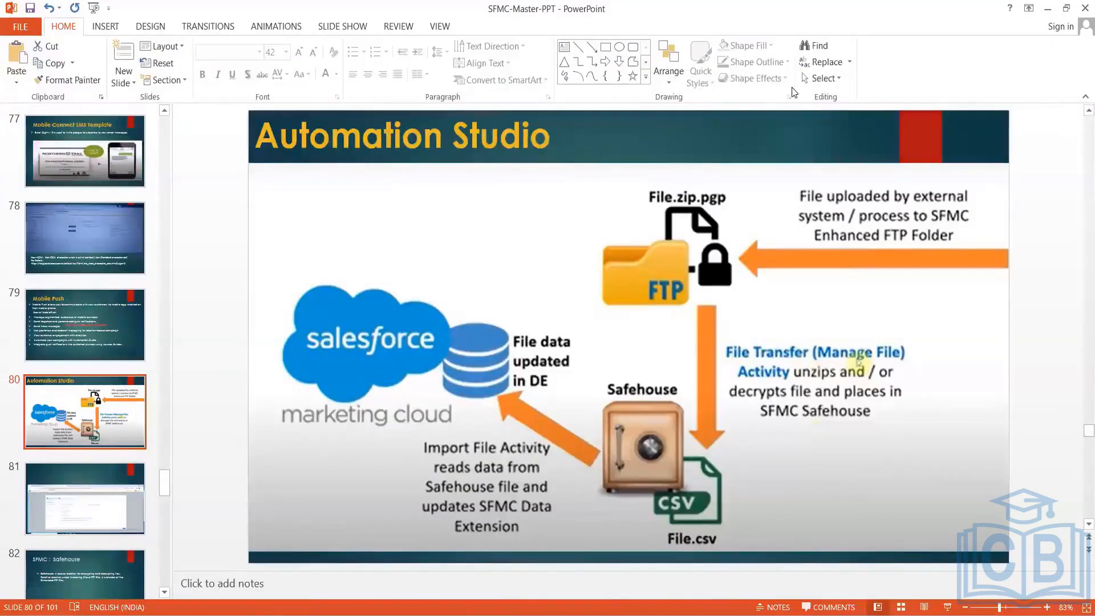
key("alt+Tab")
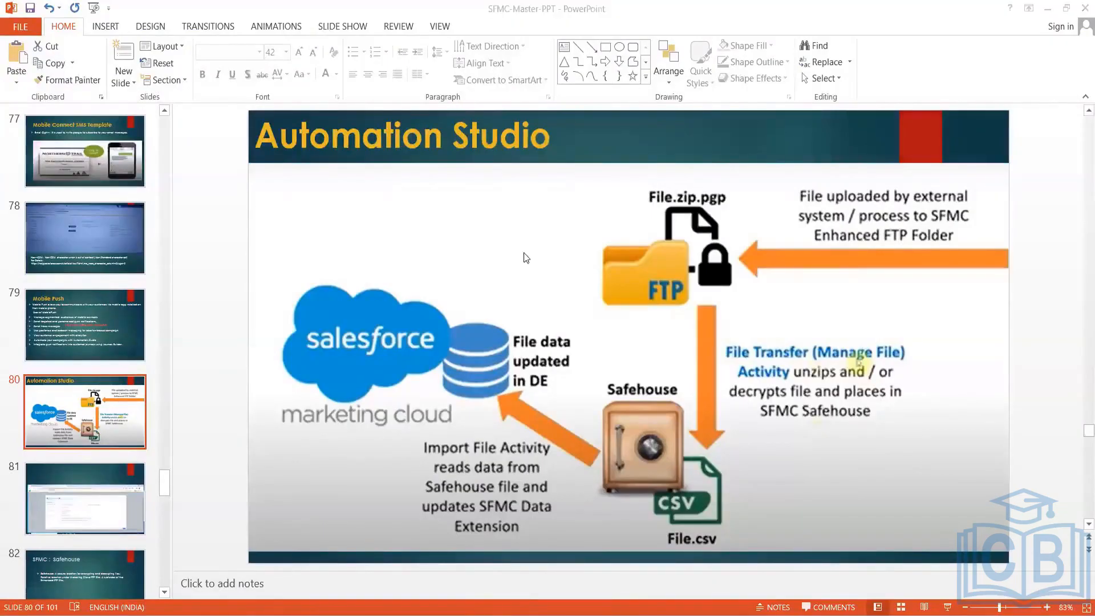
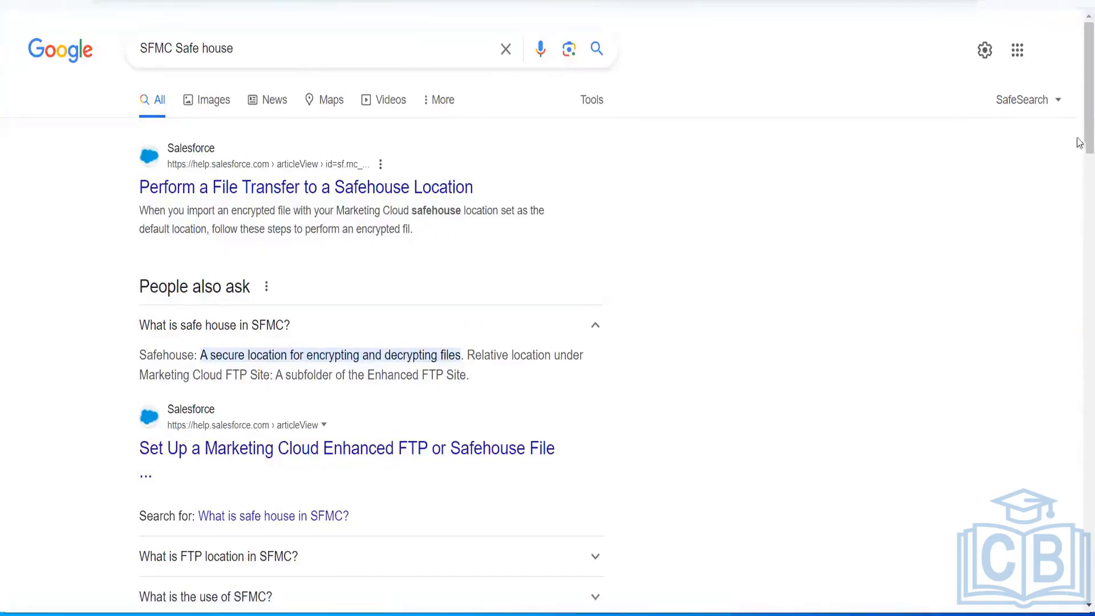
- Read through the search results about the SFMC Safehouse, then switch back to the Automation Studio slide
scroll(1079, 188, "down", 4)
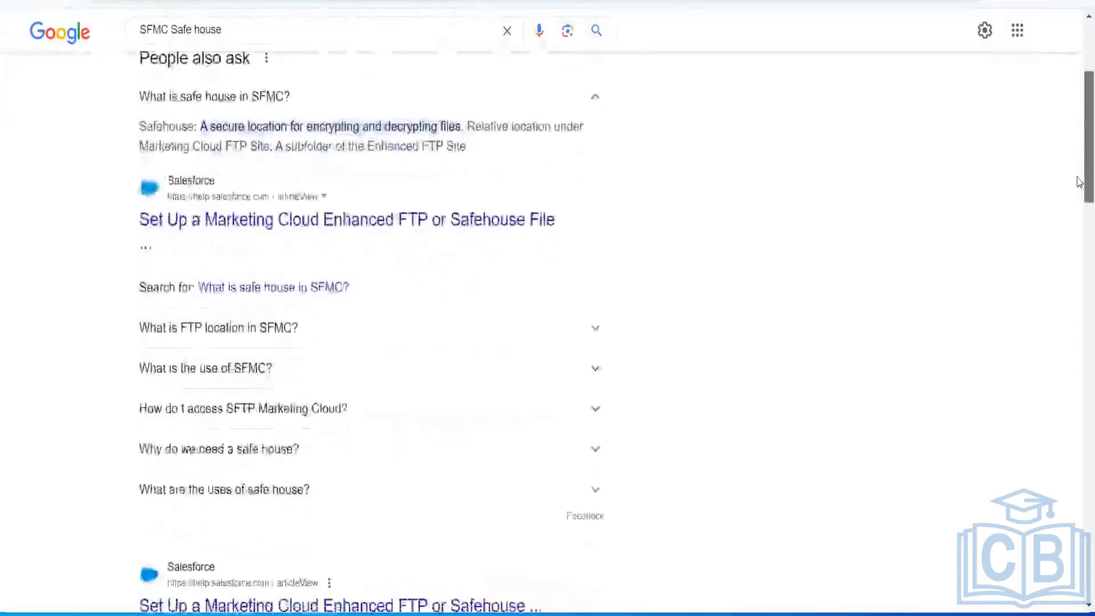
scroll(1079, 183, "down", 1)
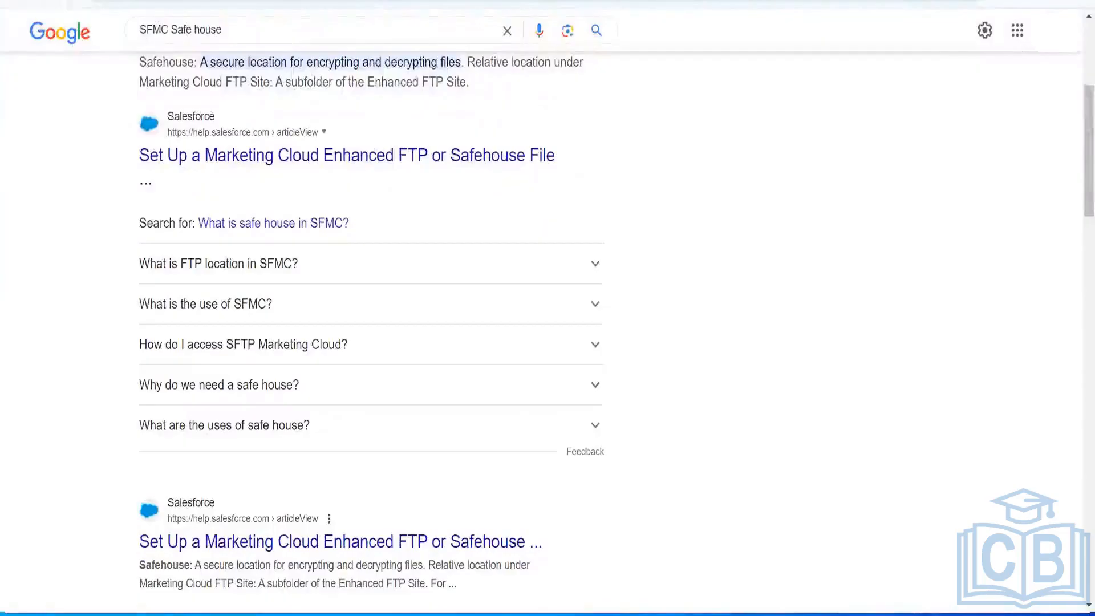
key("alt+Tab")
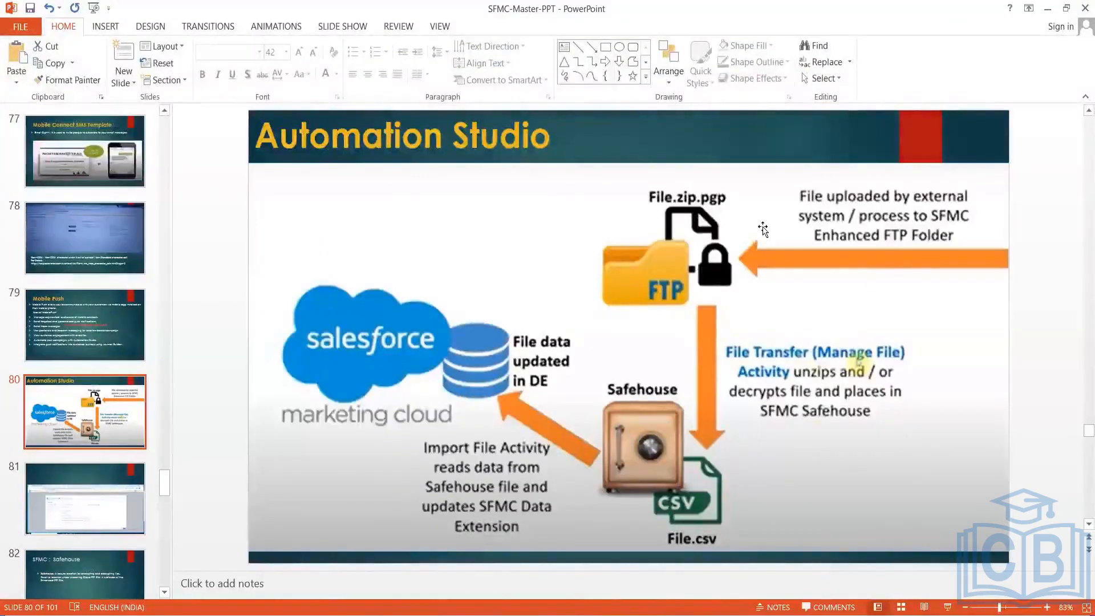
- Create a new automation, add a Schedule starting source to it and open its configuration
left_click(1046, 8)
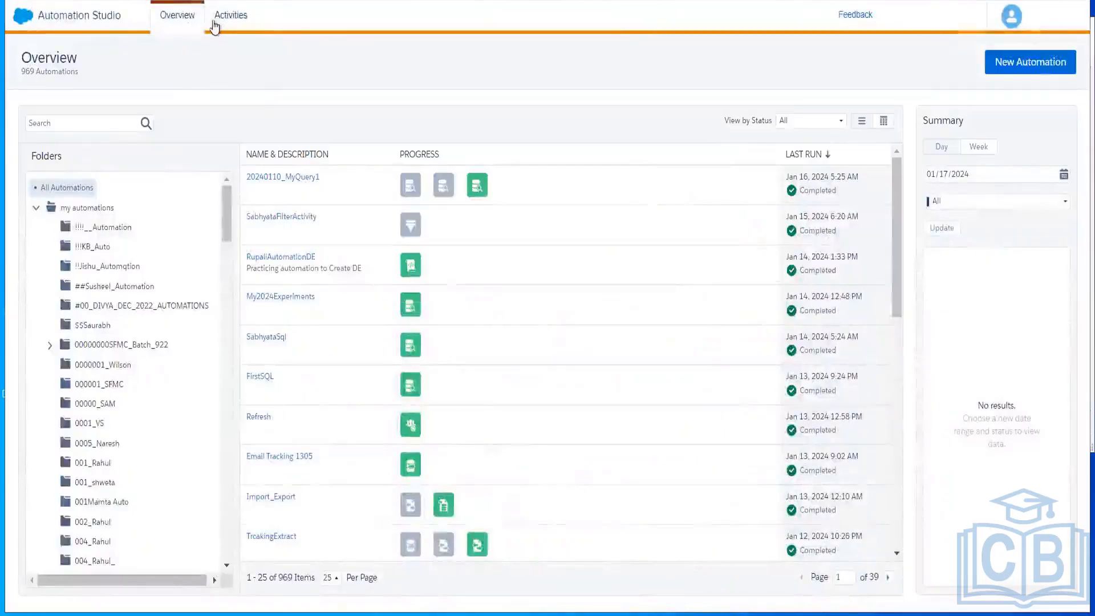
left_click(1030, 64)
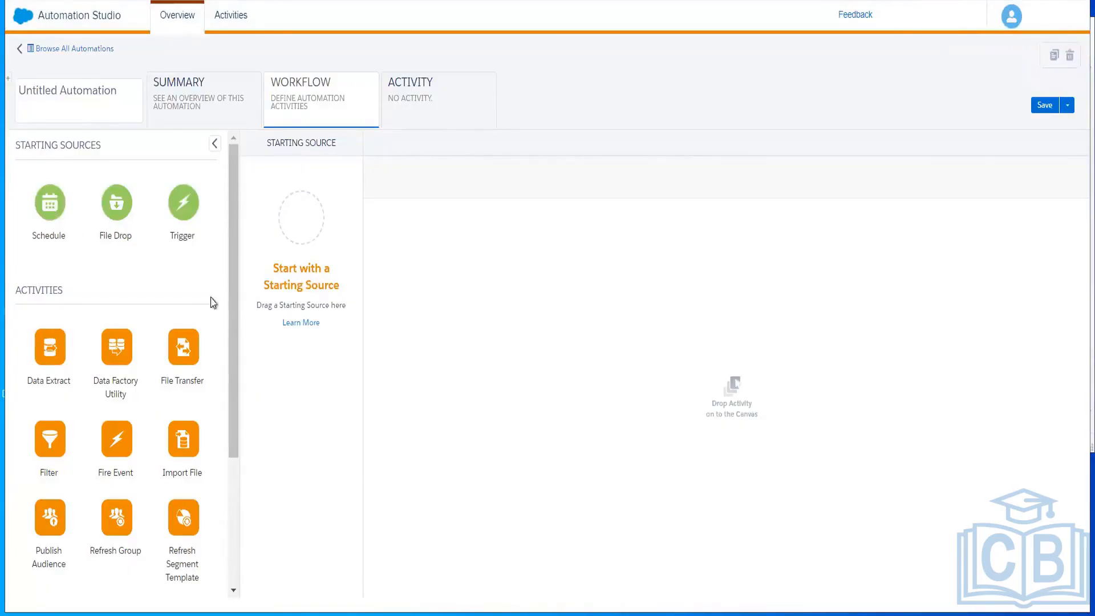
left_click_drag(49, 203, 304, 230)
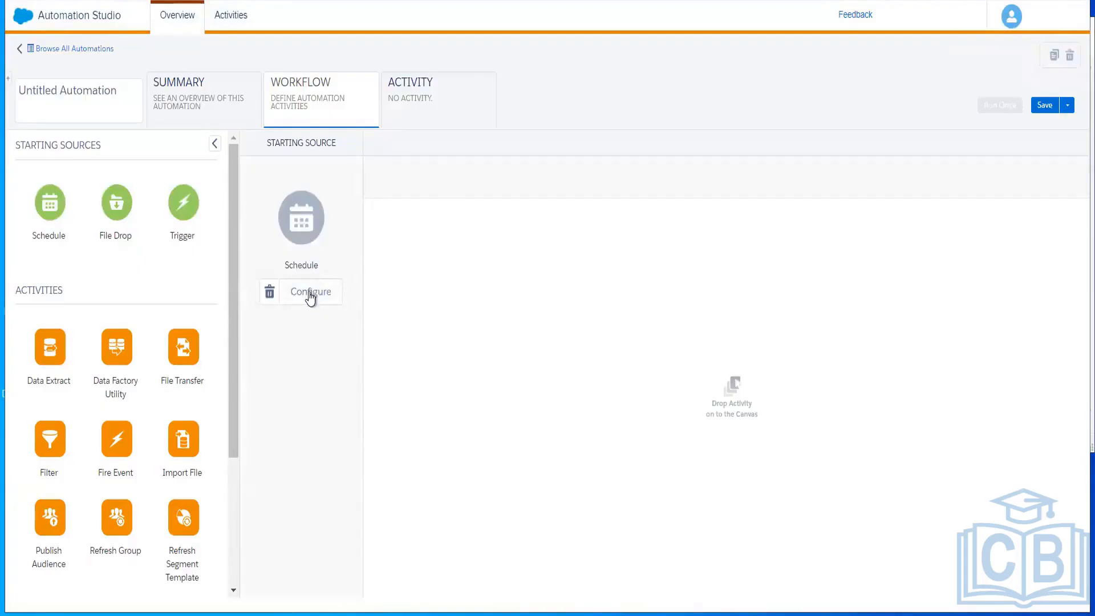
left_click(310, 294)
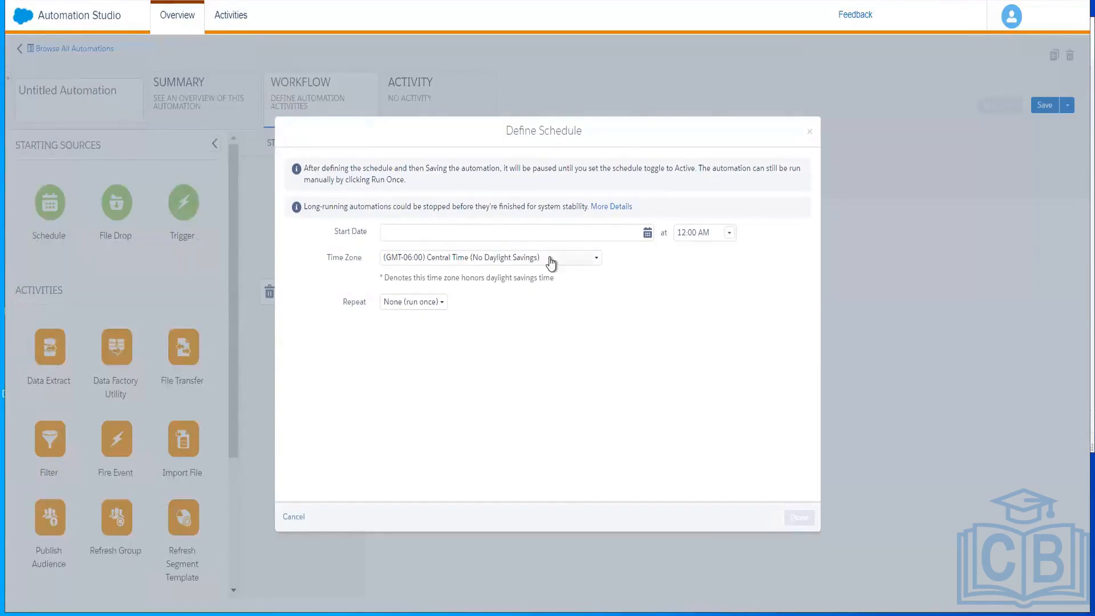
- Set the schedule's start date to 01/18/2024
left_click(536, 237)
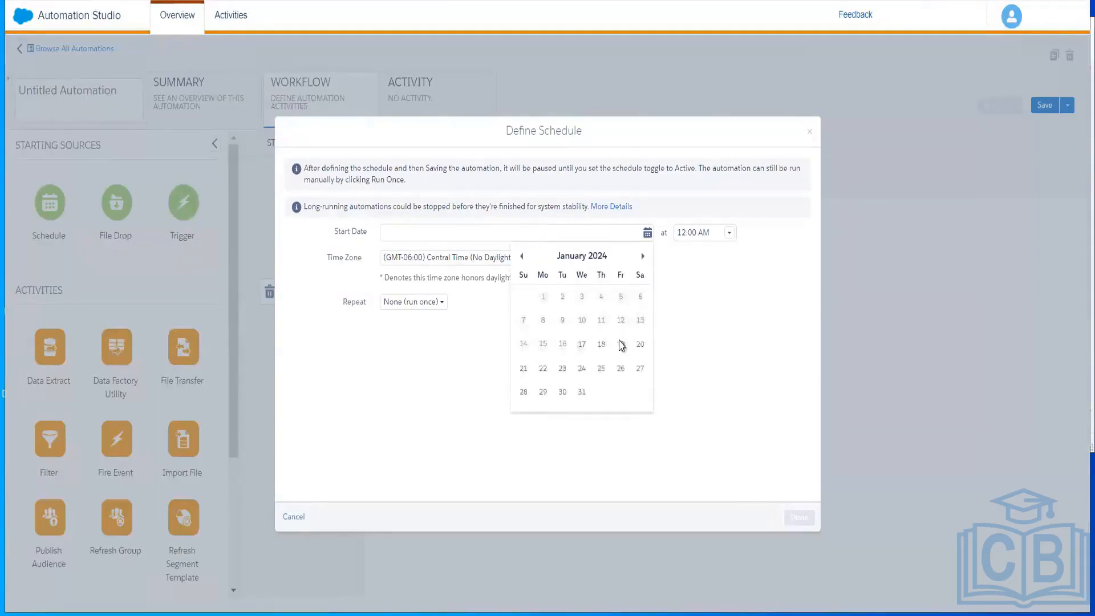
left_click(581, 344)
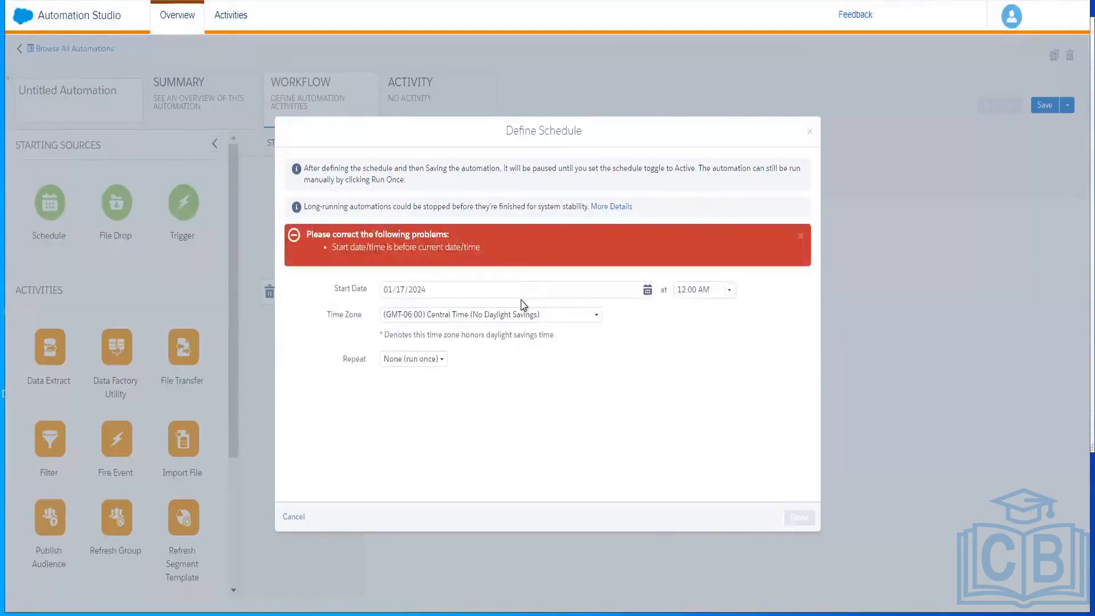
left_click(476, 293)
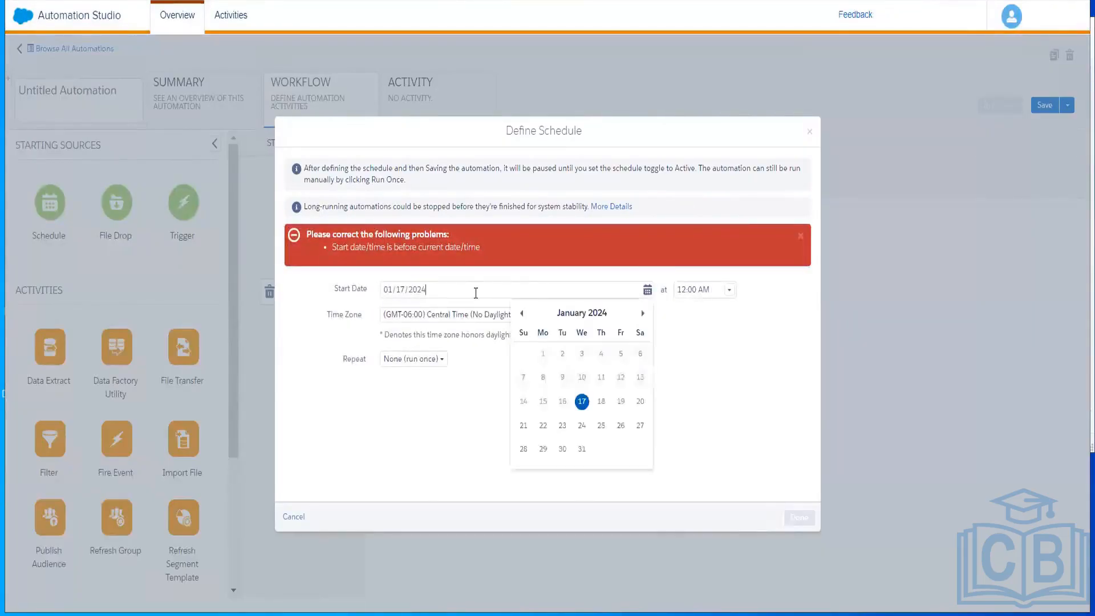
left_click(602, 402)
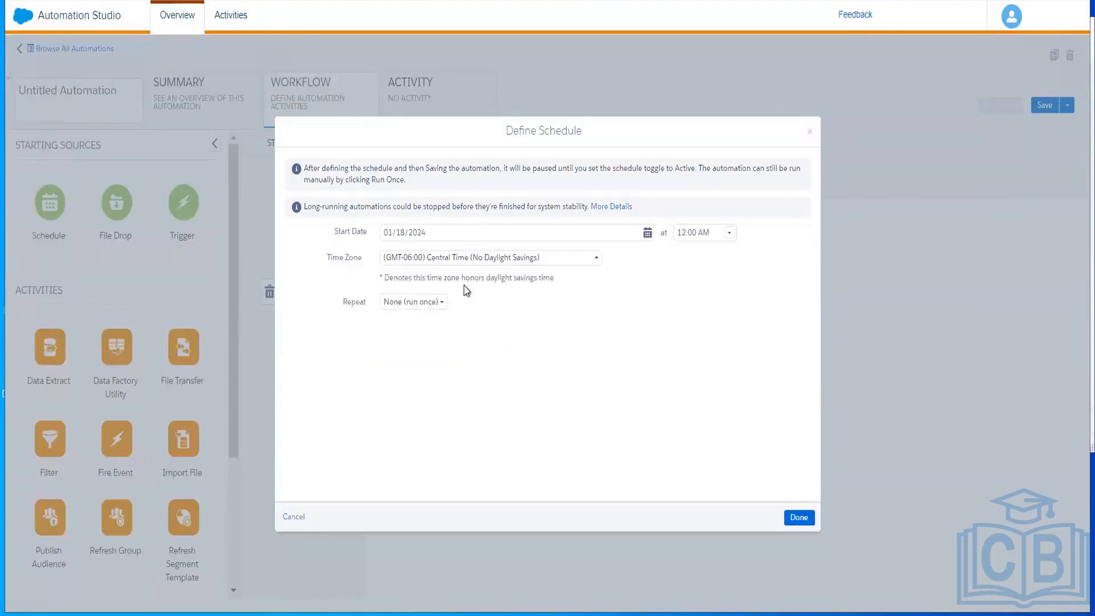
- Set the schedule's time zone to (GMT+05:30) Chennai, Kolkata, Mumbai, New Delhi
left_click(523, 259)
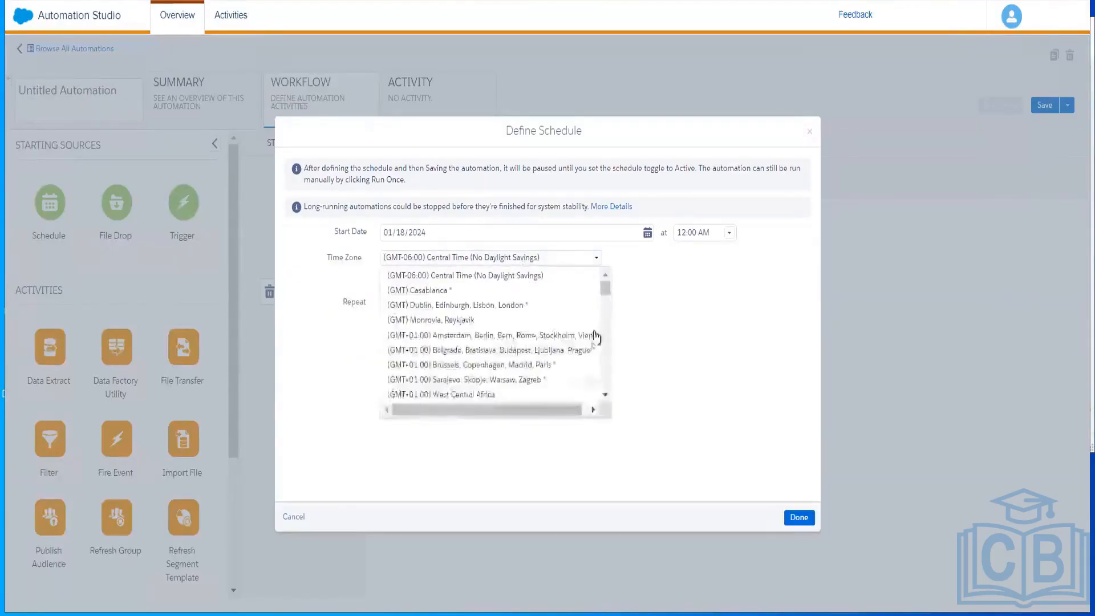
left_click_drag(605, 290, 604, 427)
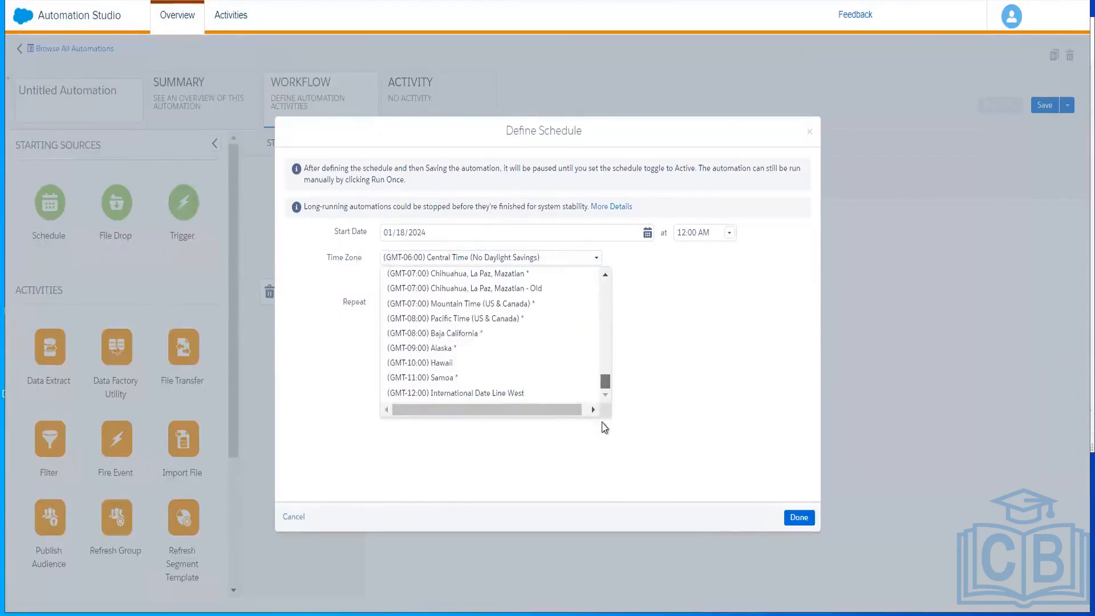
left_click_drag(608, 360, 607, 279)
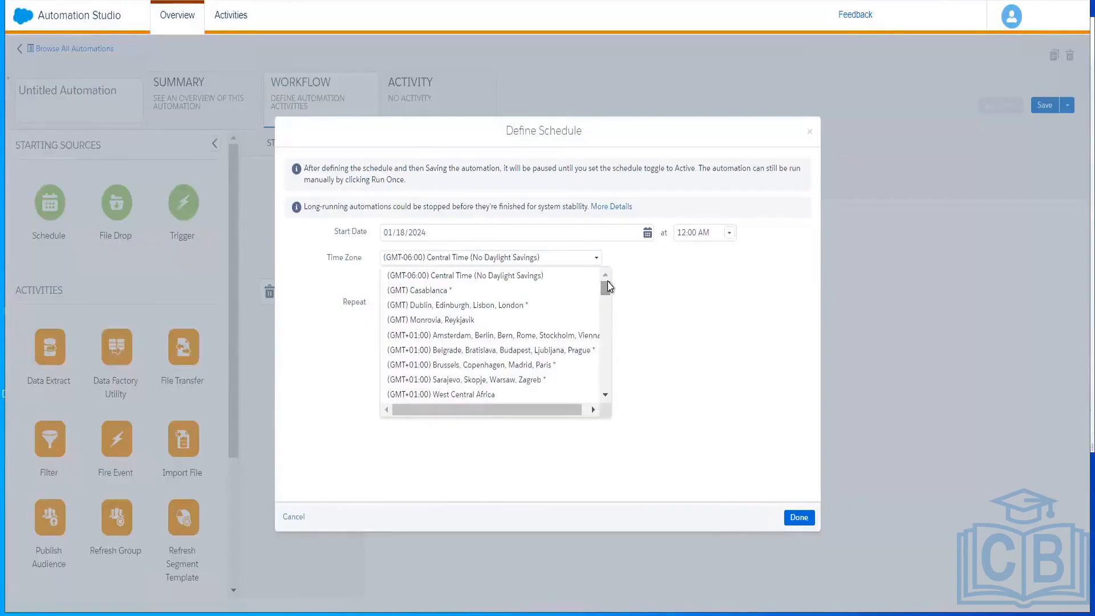
left_click_drag(607, 290, 607, 323)
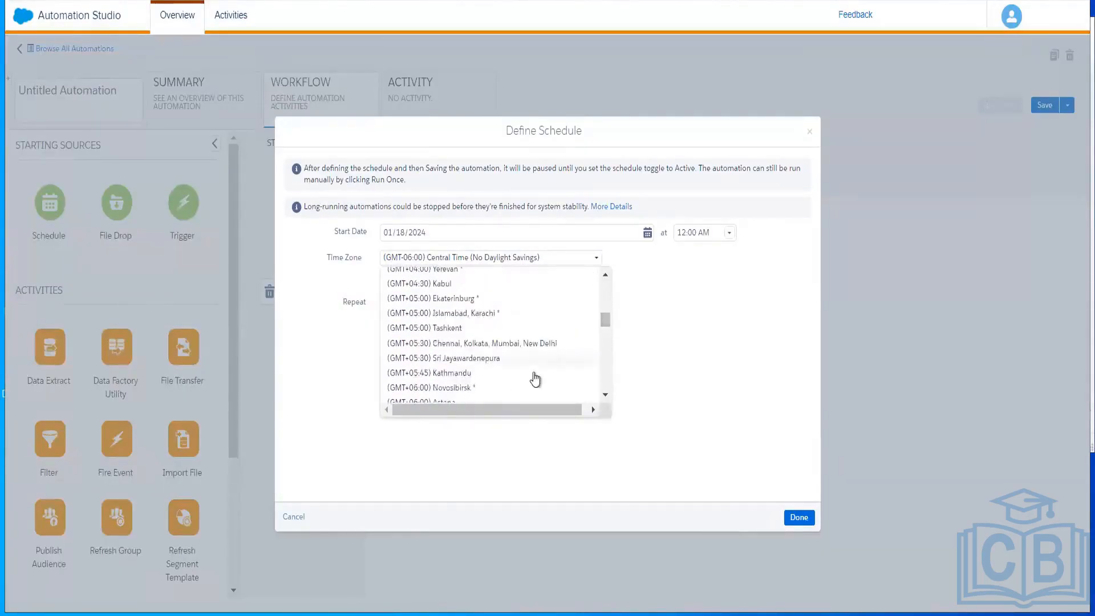
left_click(500, 344)
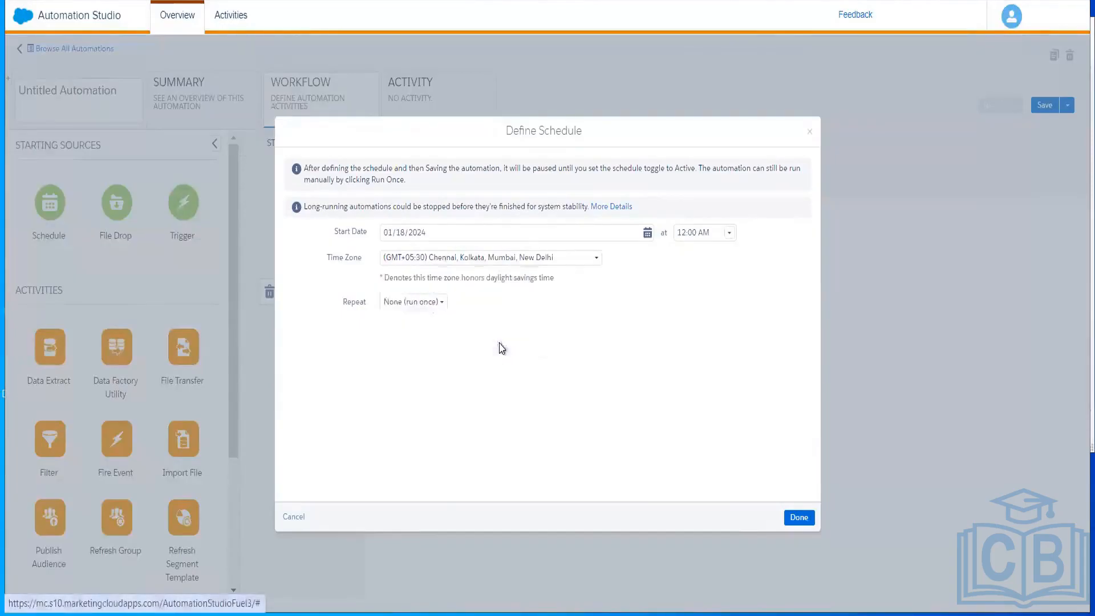
- Set the schedule to repeat daily, ending on date 01/20/2024, and finish the schedule definition
left_click(430, 309)
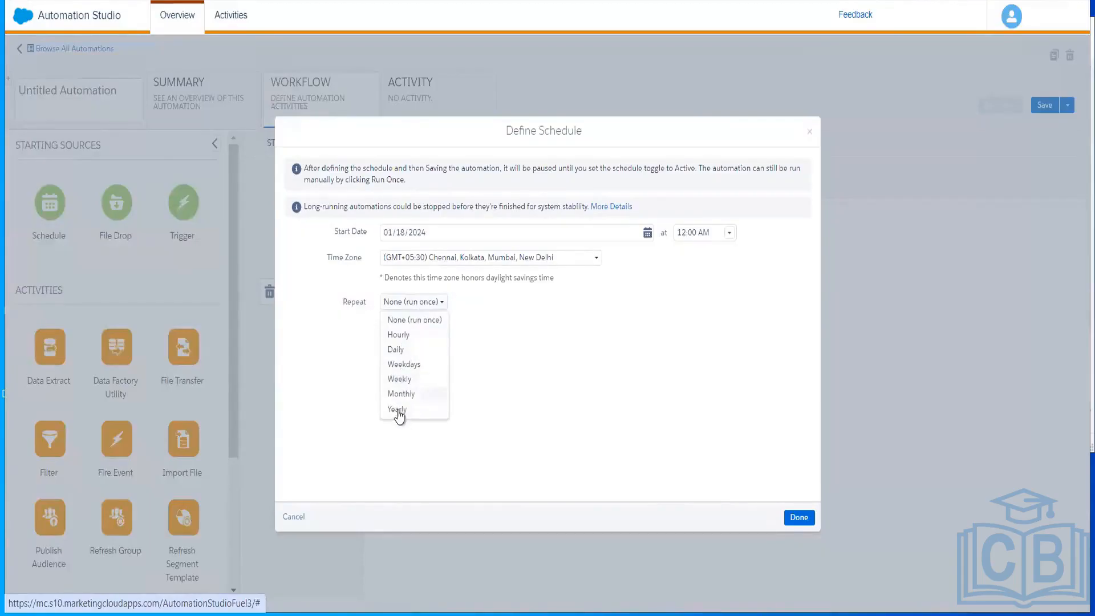
left_click(407, 349)
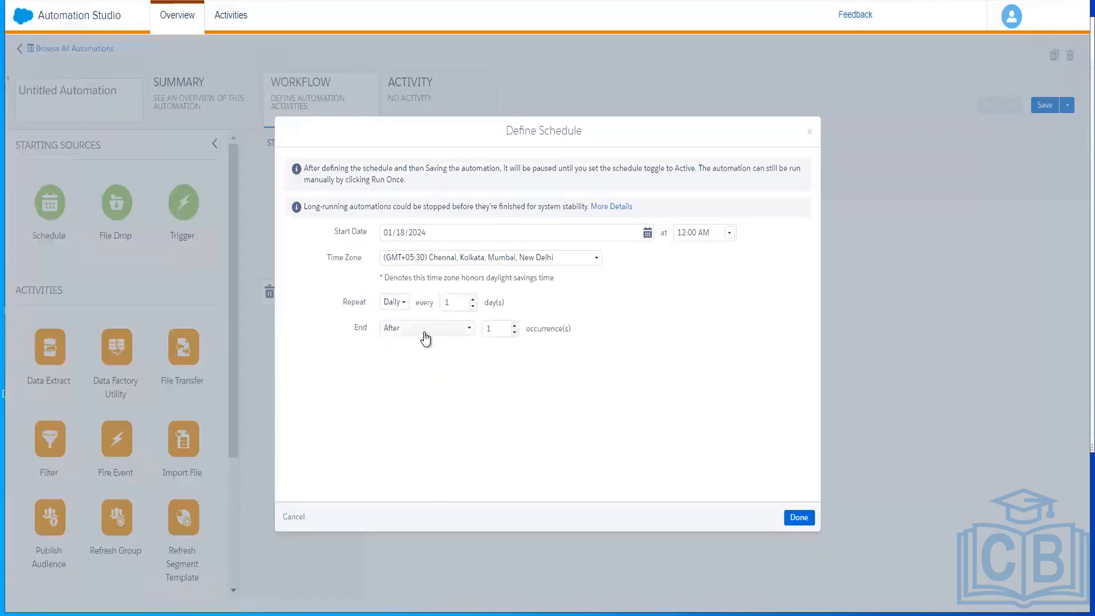
left_click(422, 332)
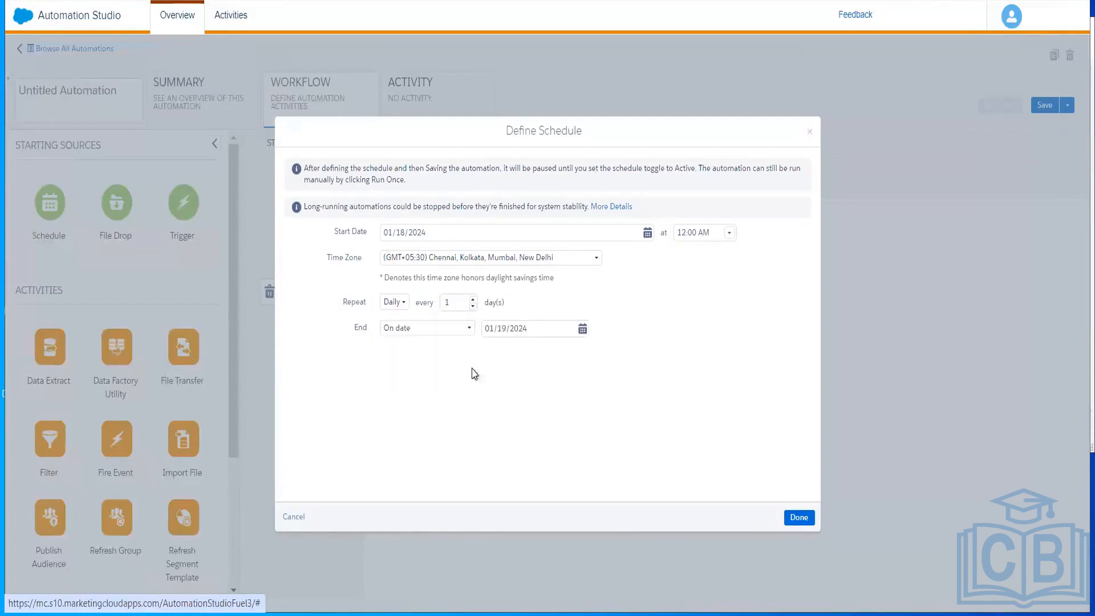
left_click(450, 376)
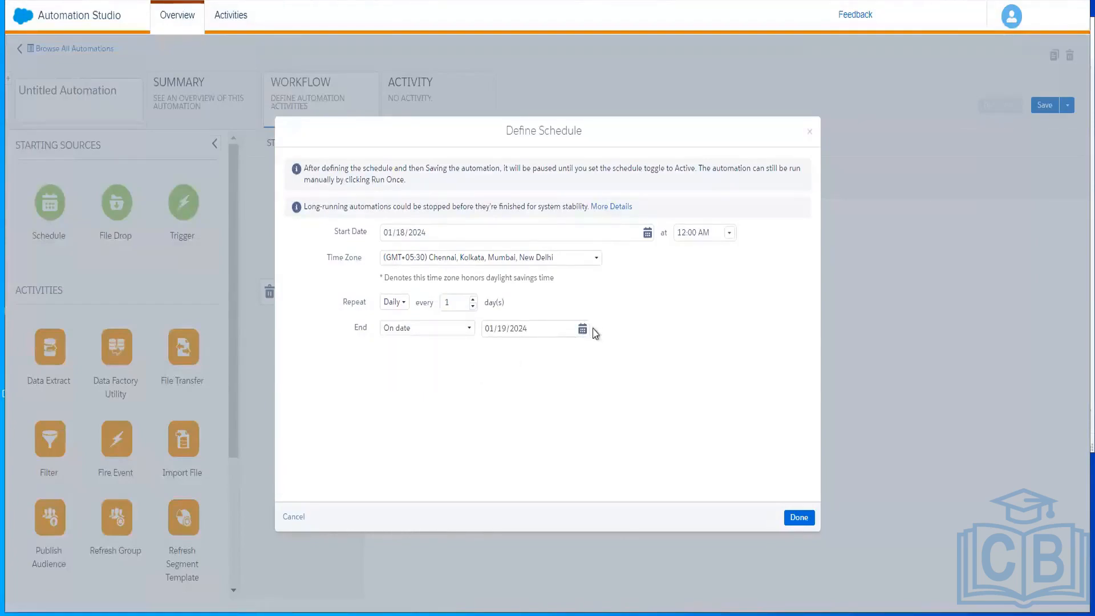
left_click(583, 331)
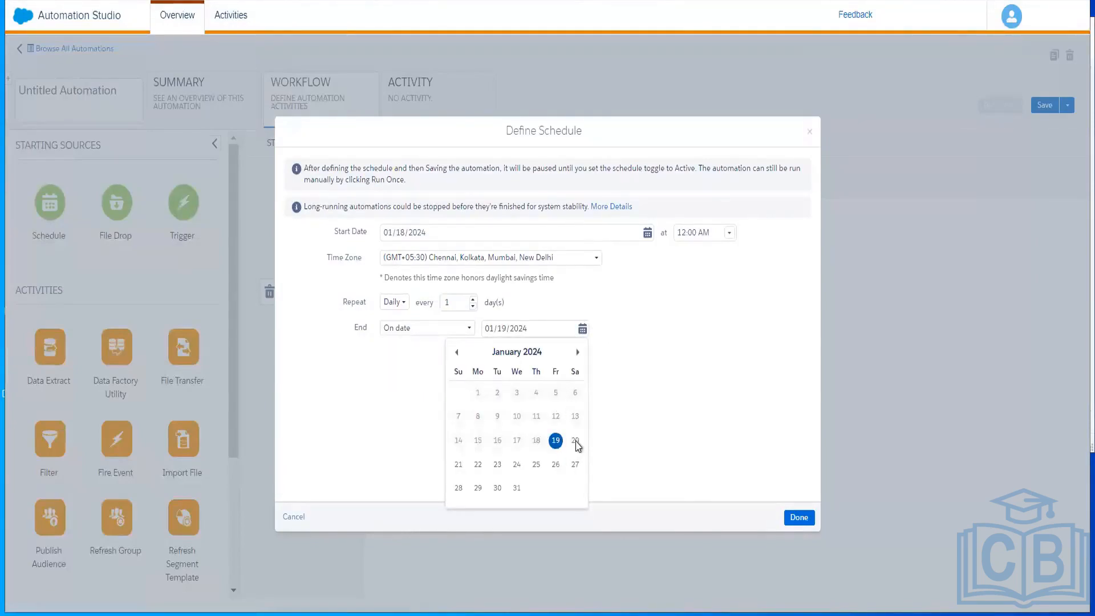
left_click(576, 441)
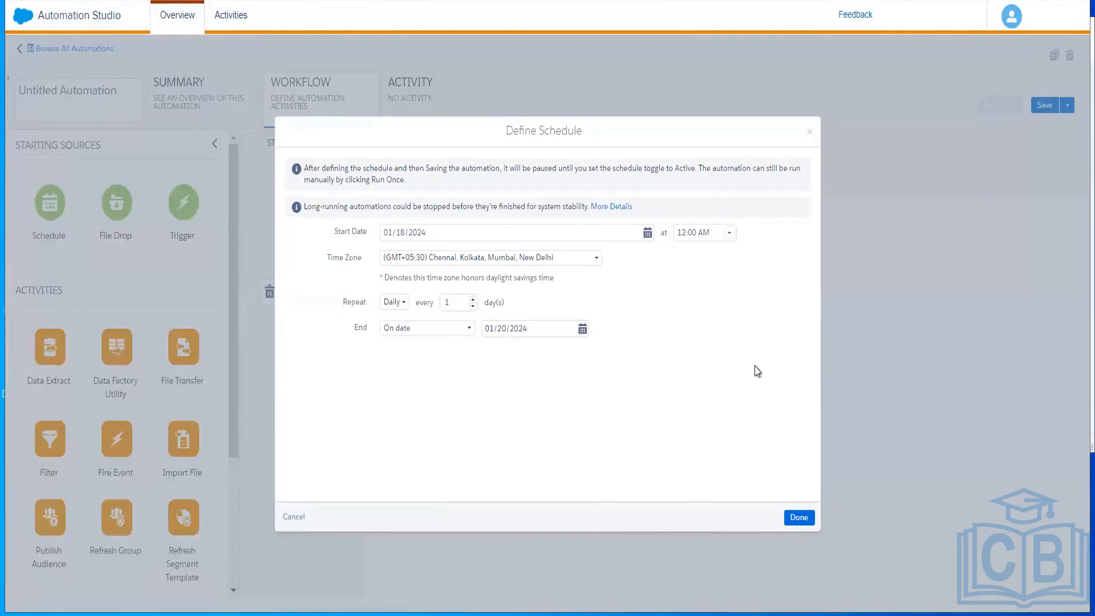
left_click(799, 518)
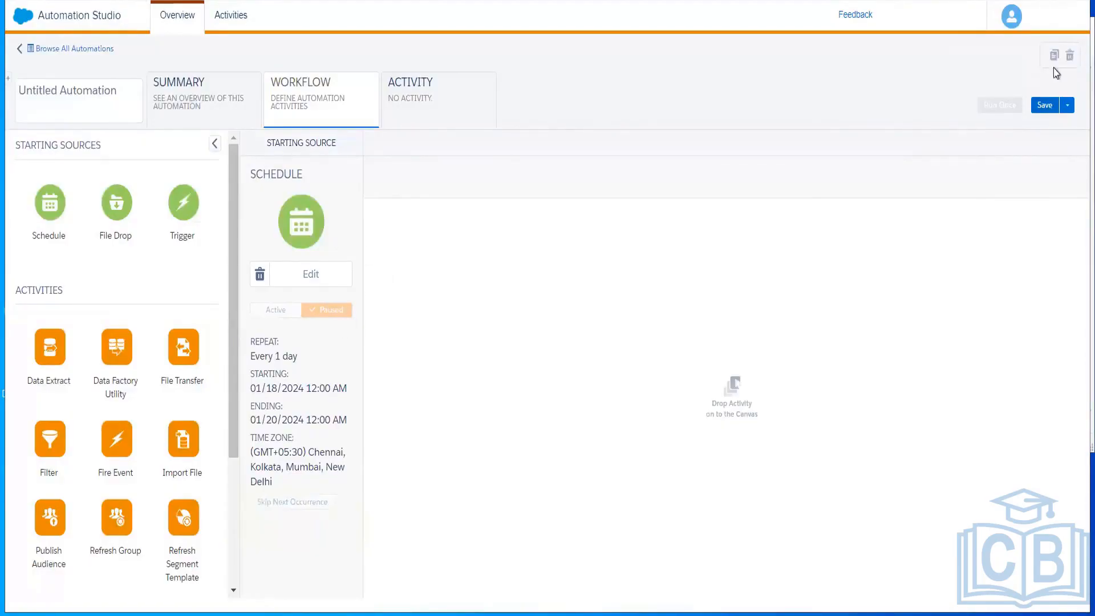
- Save the automation, naming it with the user's name followed by _Email_Schedule
left_click(1045, 111)
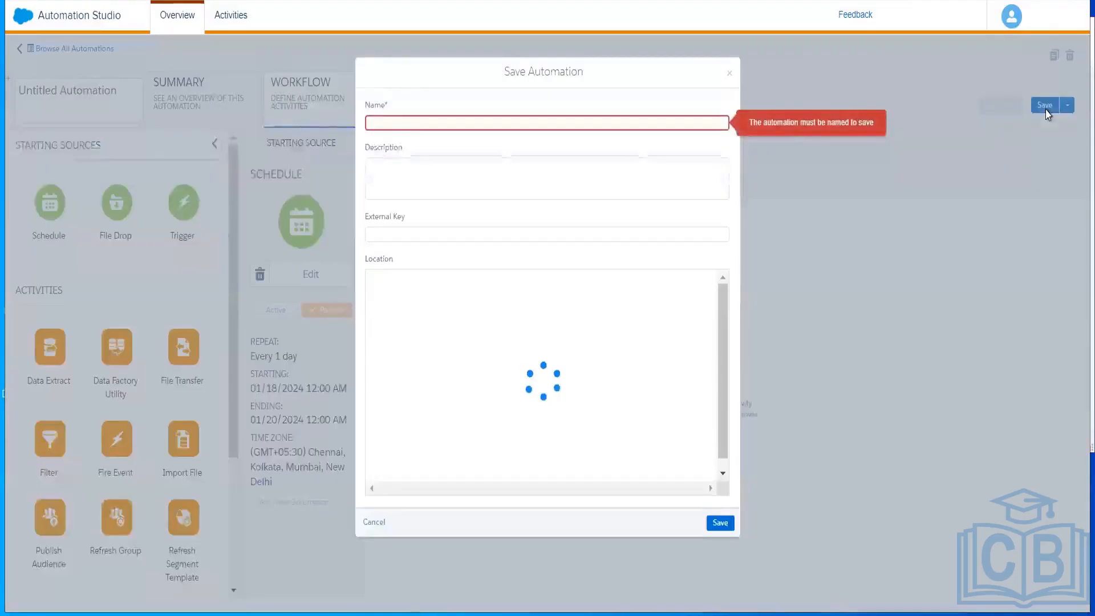
left_click(481, 124)
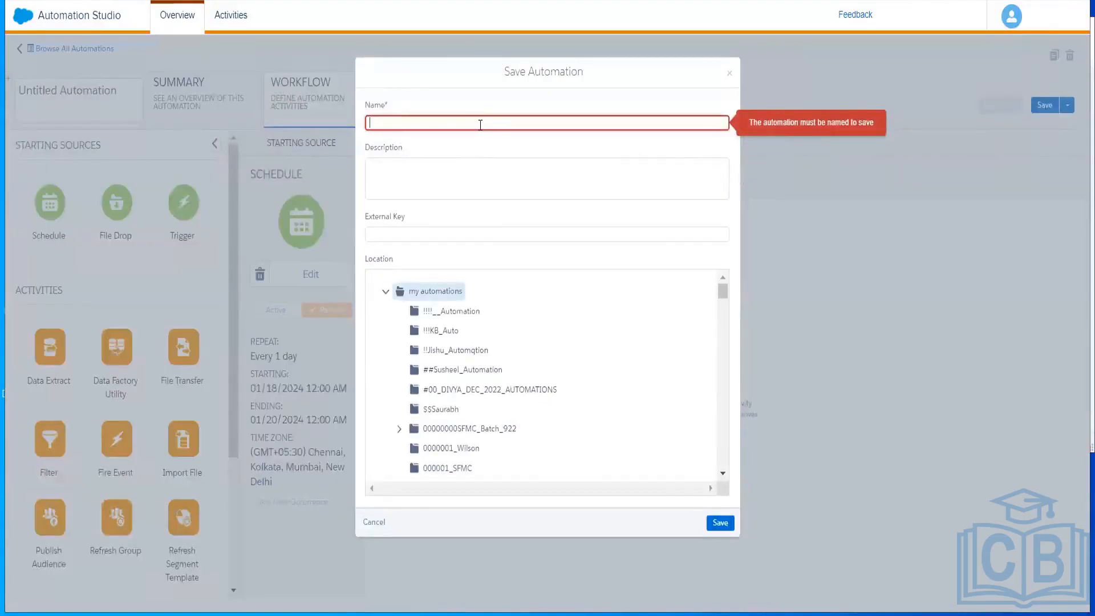
type("Ankith_Email_Schedule")
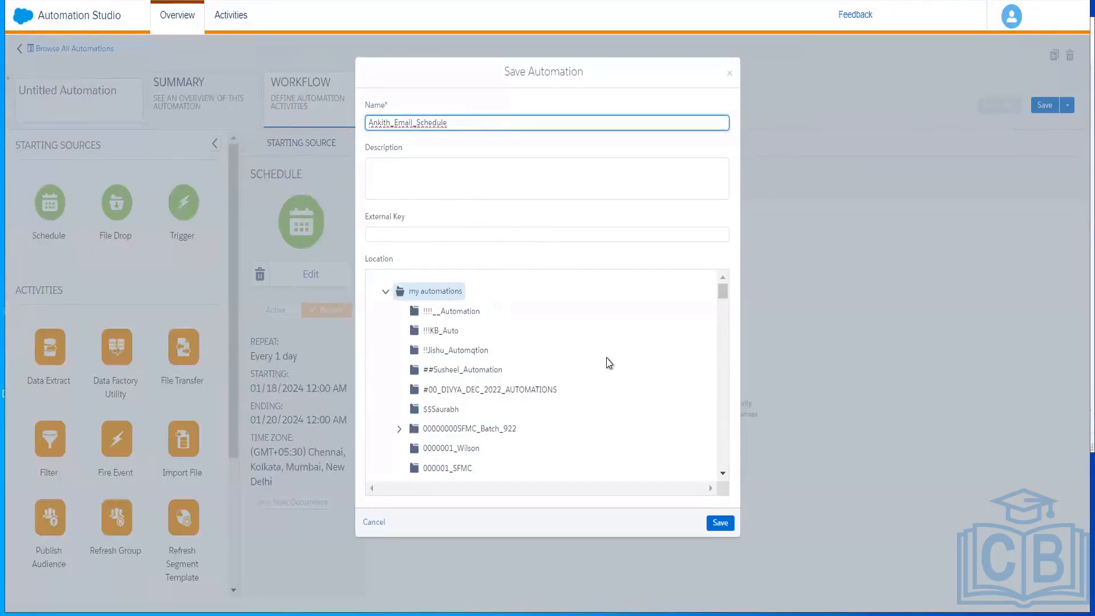
left_click(720, 523)
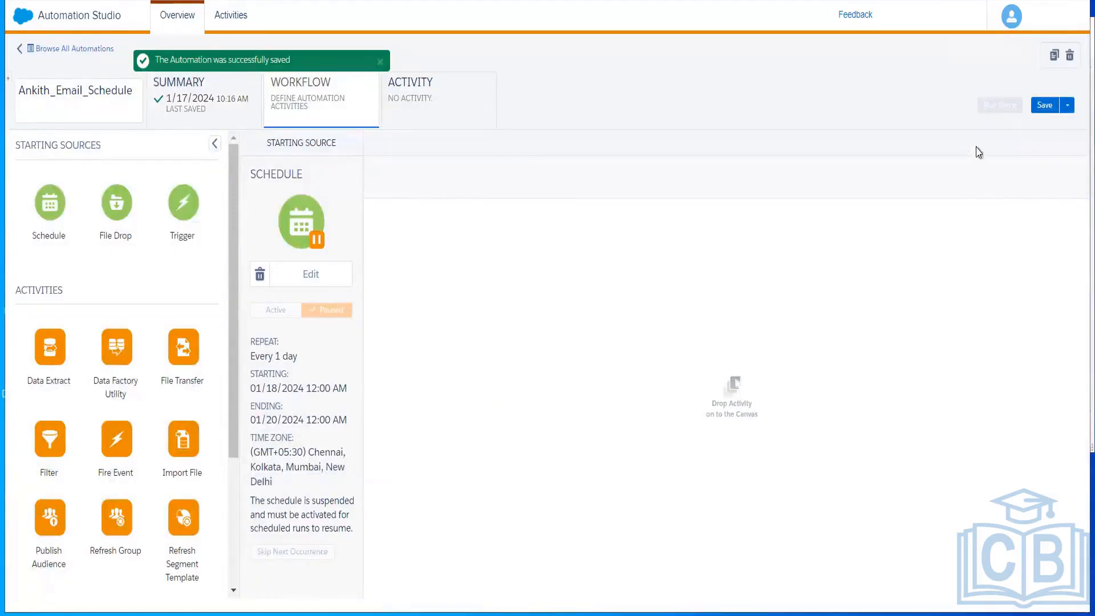
- Delete the Schedule starting source from the automation
left_click(1044, 106)
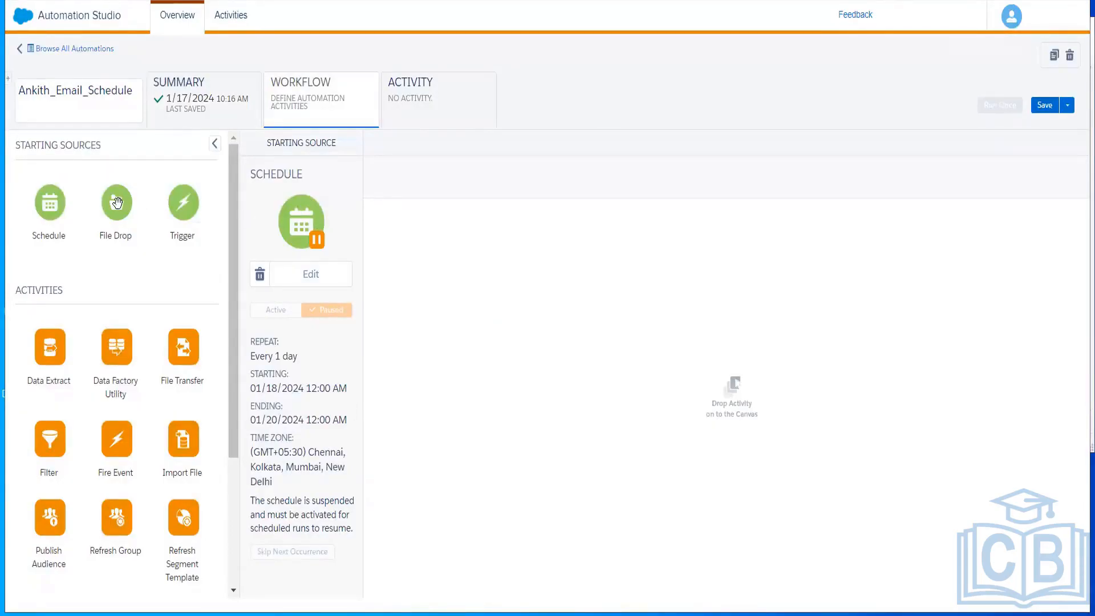
left_click(259, 276)
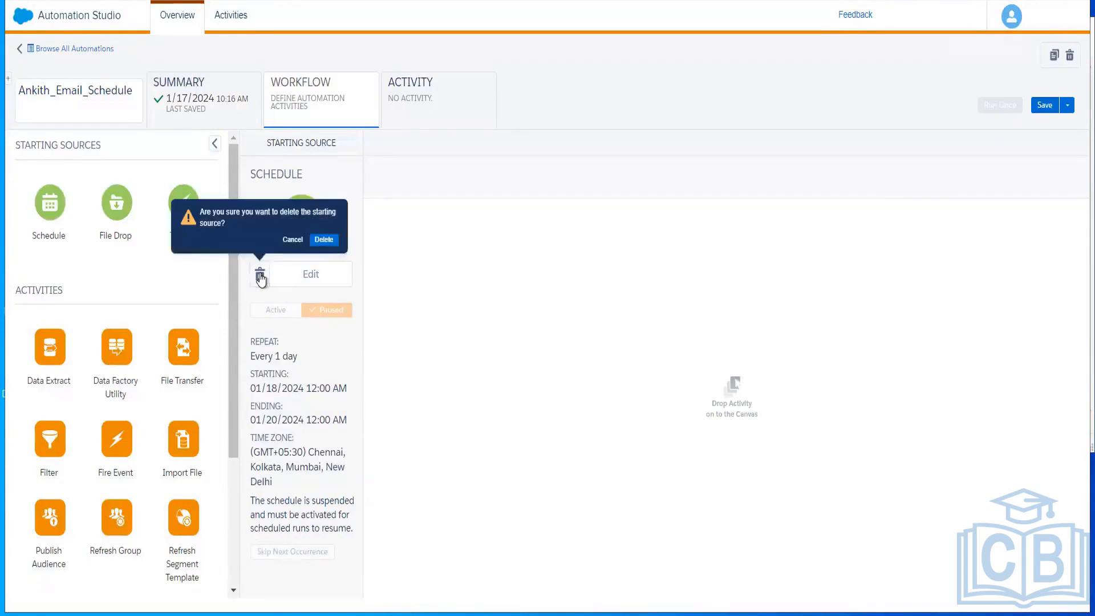
left_click(324, 240)
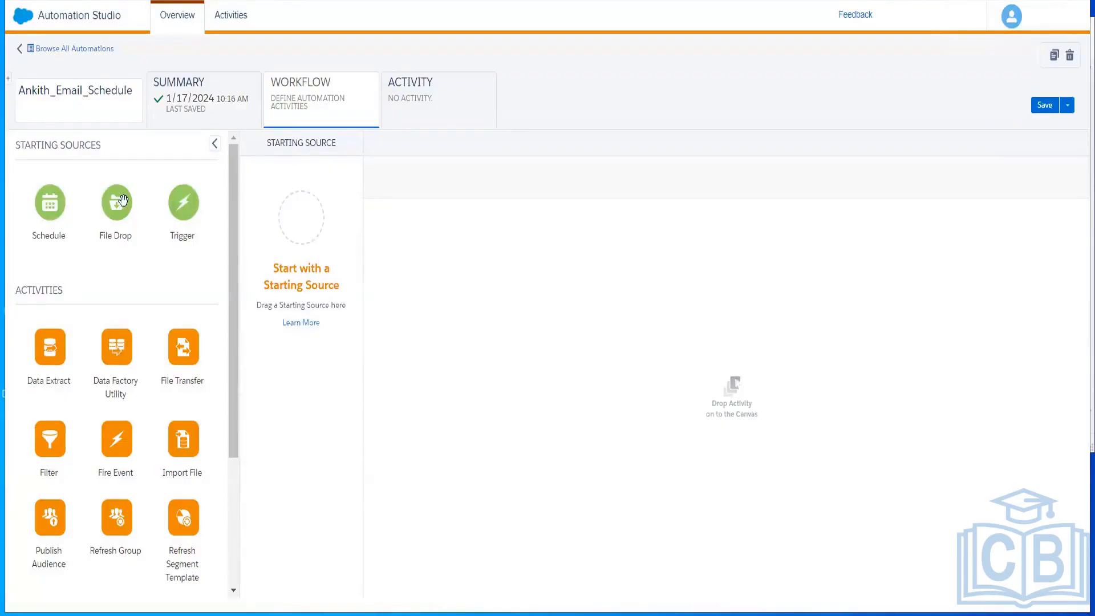
- Add a File Drop starting source to the automation and open its configuration
left_click_drag(122, 199, 305, 222)
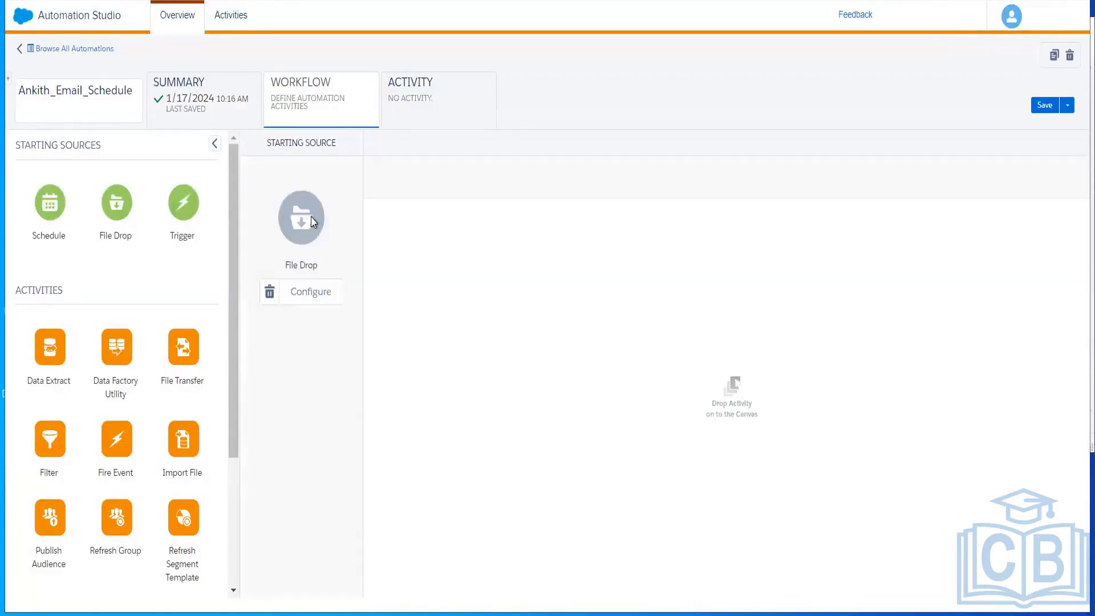
left_click(315, 290)
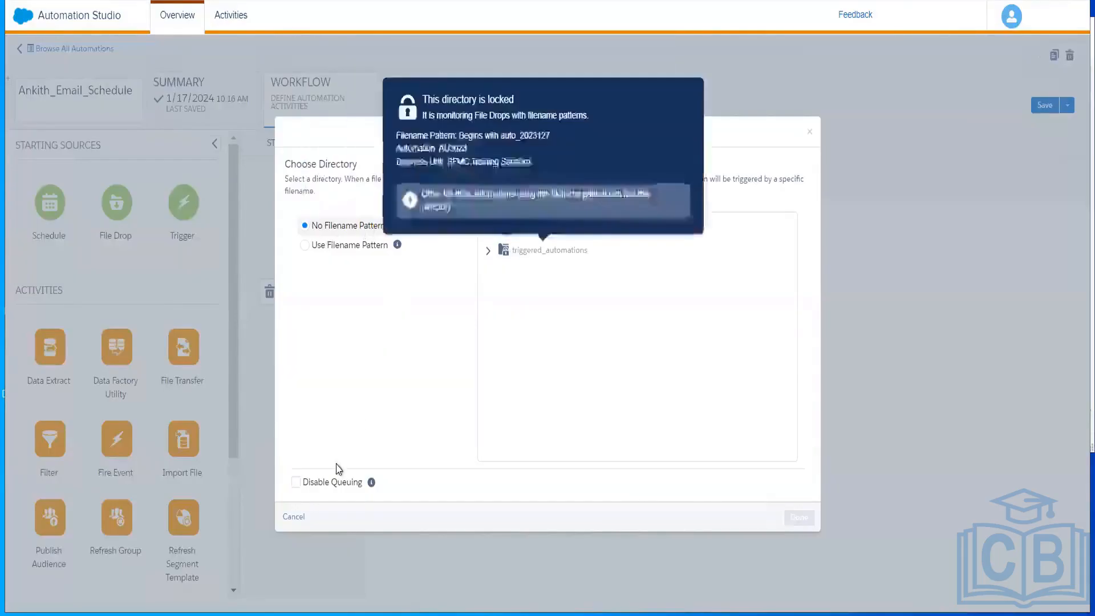
mouse_move(507, 250)
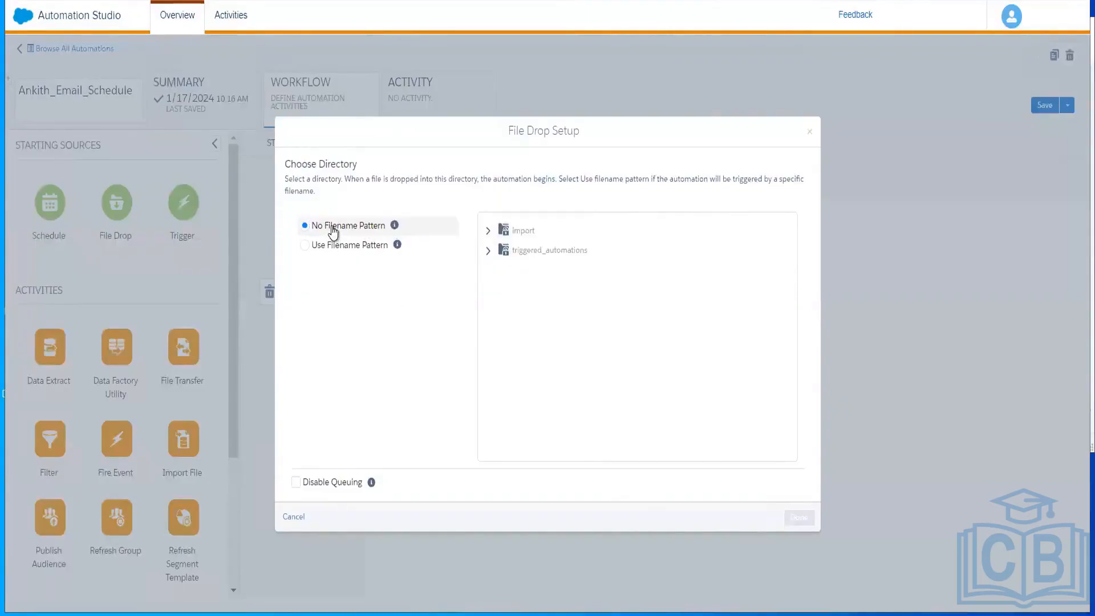
double_click(334, 227)
mouse_move(504, 233)
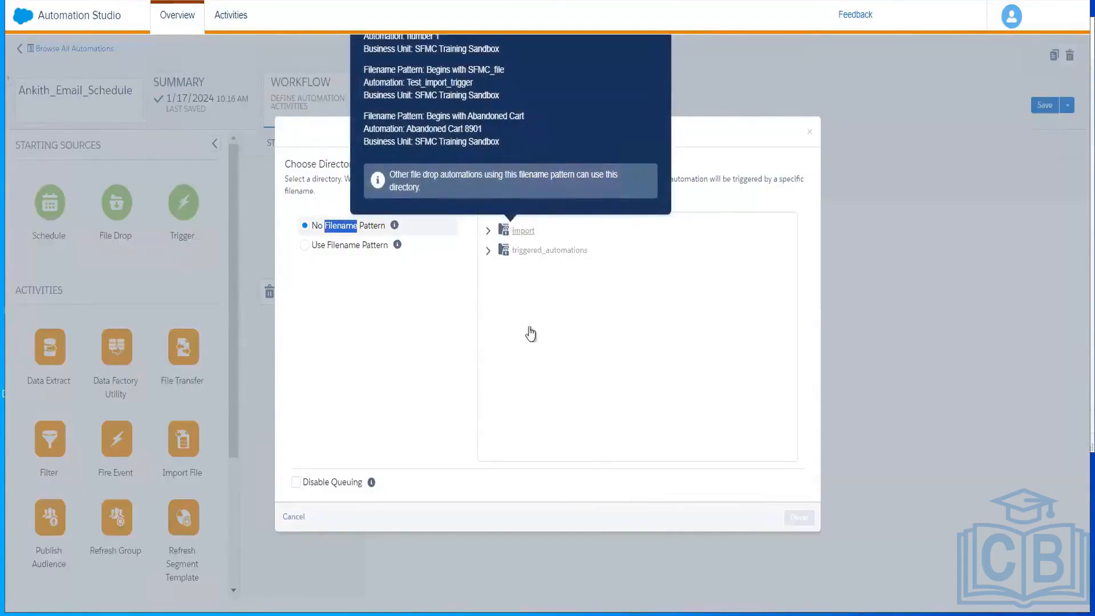
- Set the File Drop to watch the import directory for filenames beginning with customer, then save the automation
left_click(304, 247)
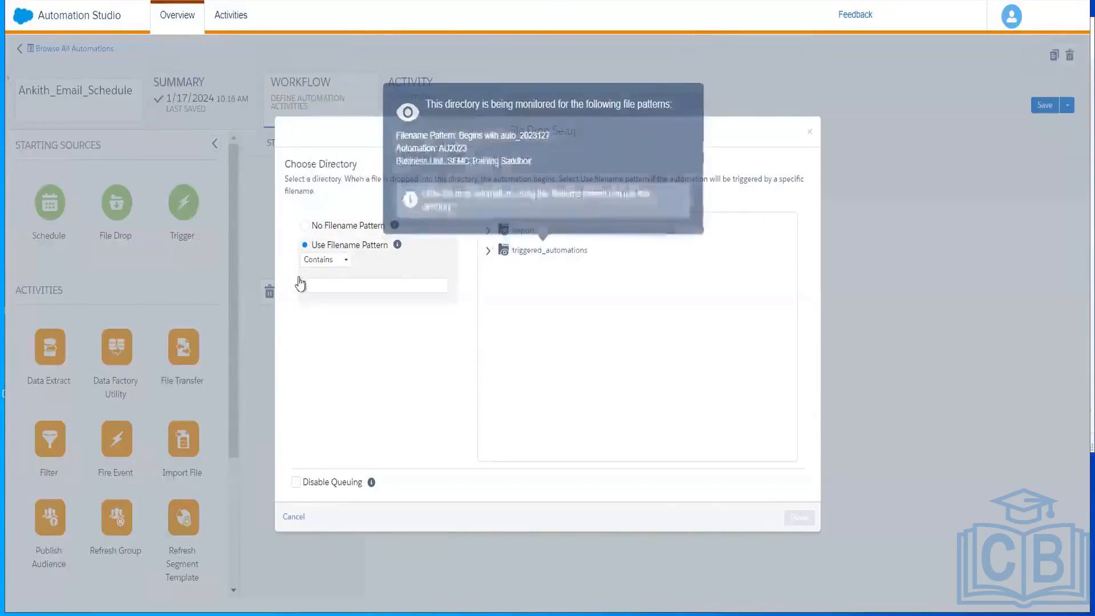
left_click(337, 266)
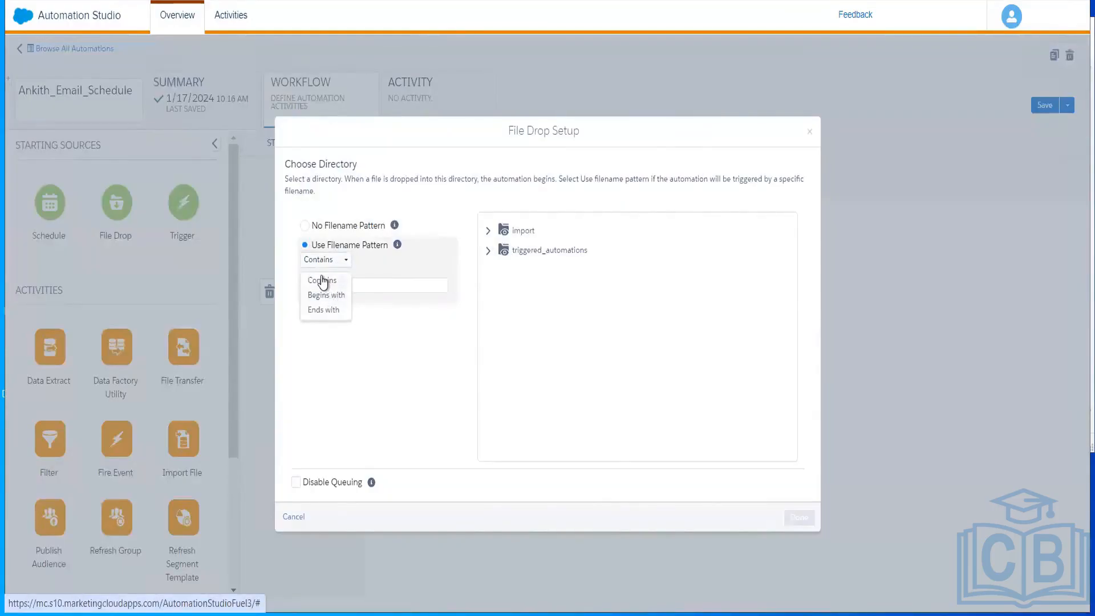
left_click(323, 280)
left_click(333, 264)
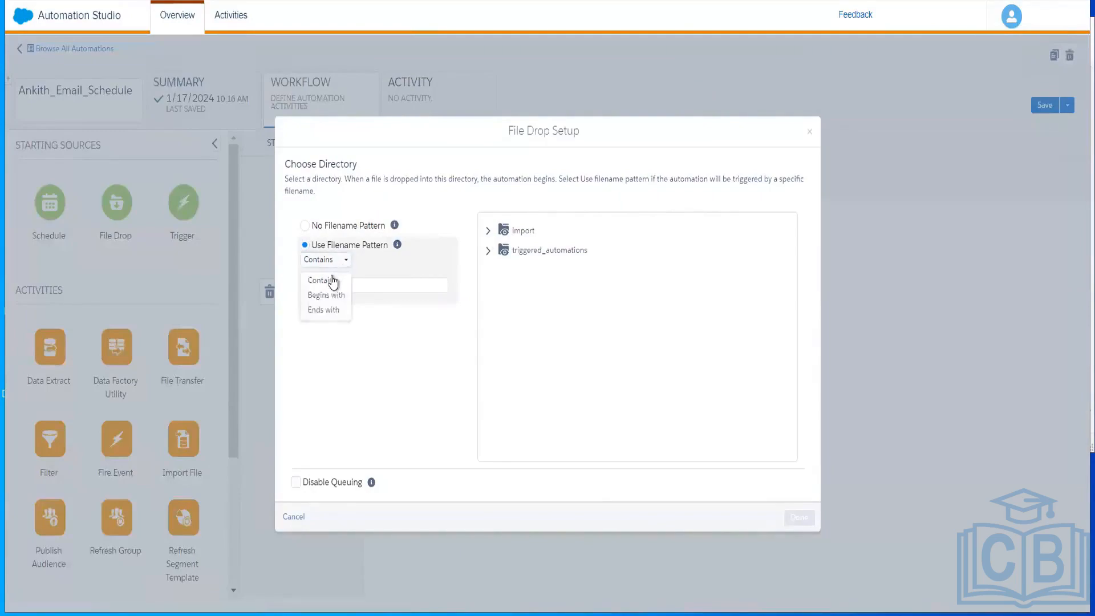
left_click(333, 294)
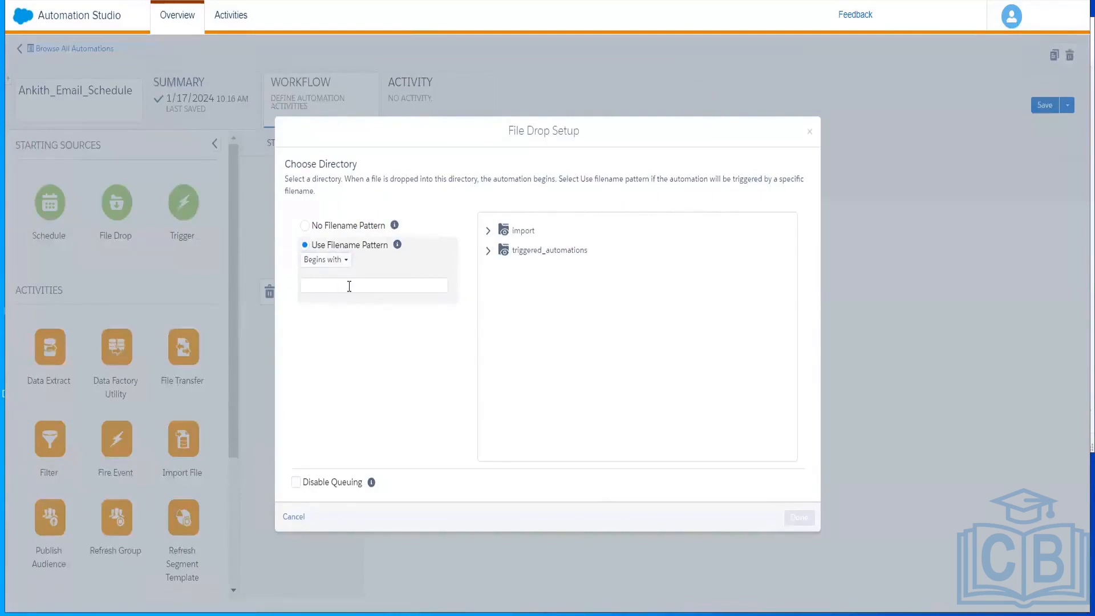
left_click(349, 286)
type("customer")
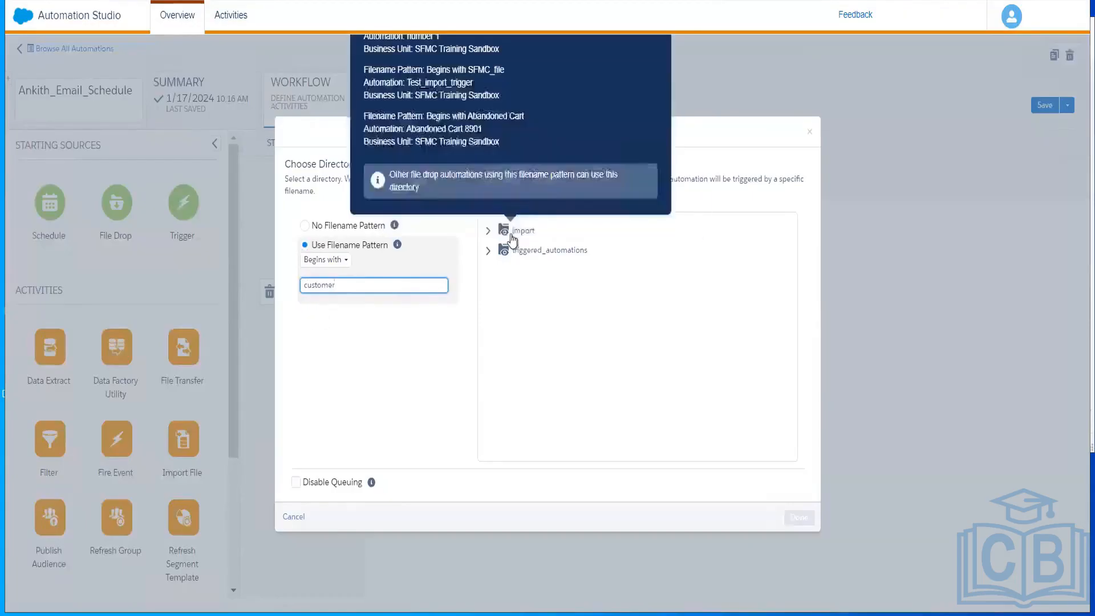
left_click(511, 235)
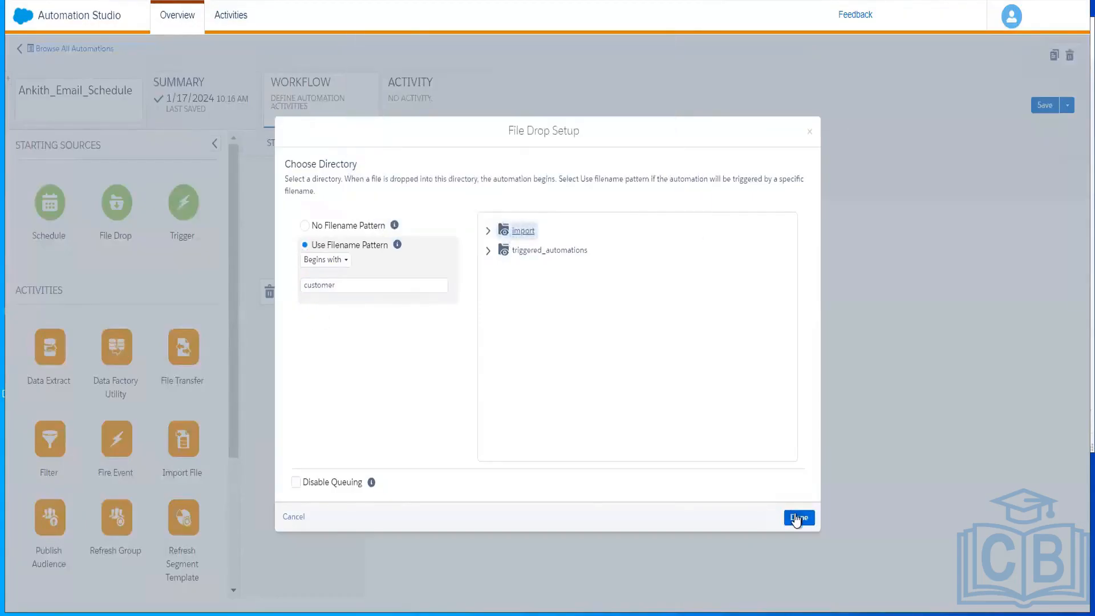
left_click(798, 518)
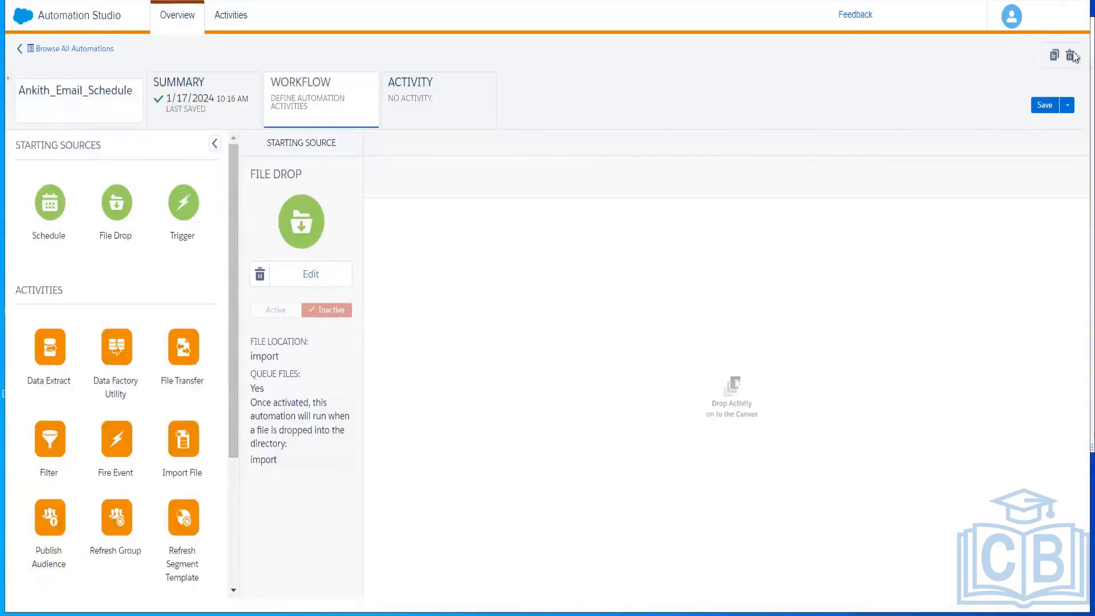
left_click(1039, 108)
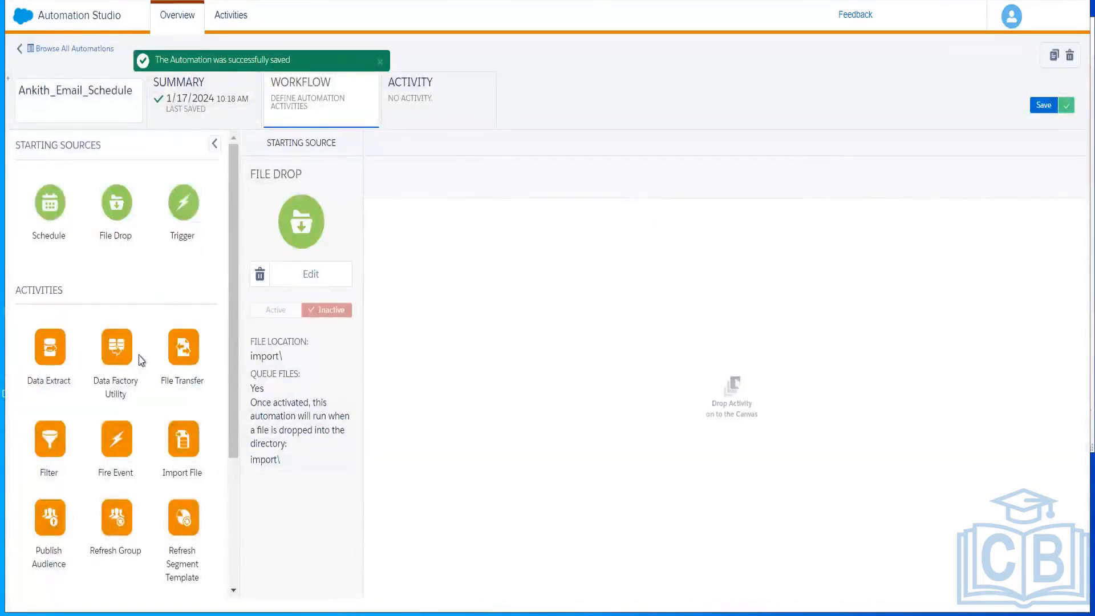
left_click_drag(53, 356, 545, 256)
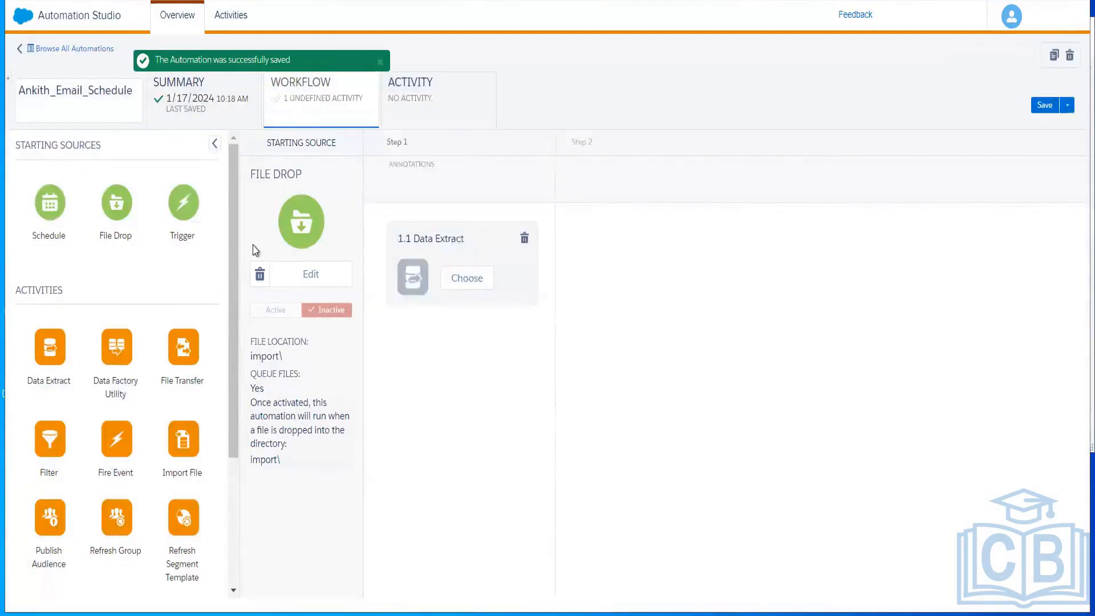
left_click_drag(236, 240, 206, 313)
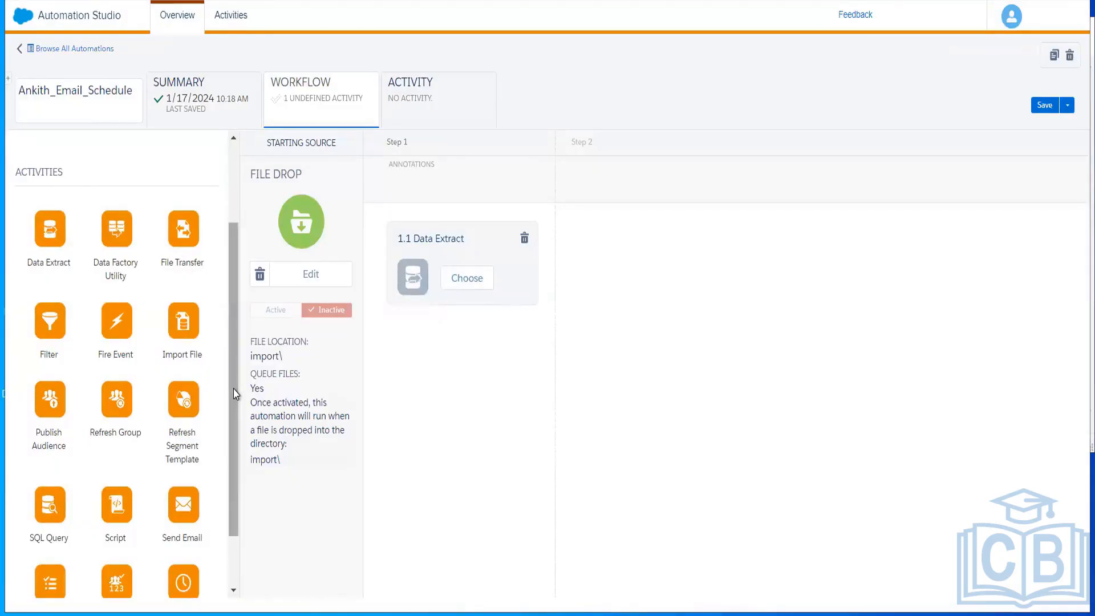
left_click_drag(236, 394, 236, 494)
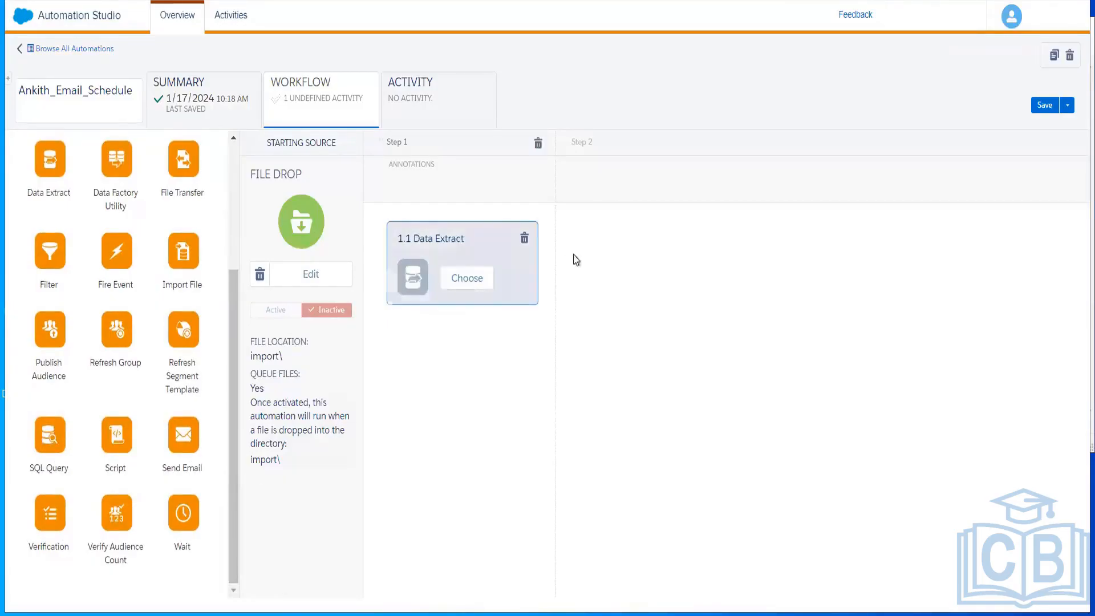
left_click(524, 238)
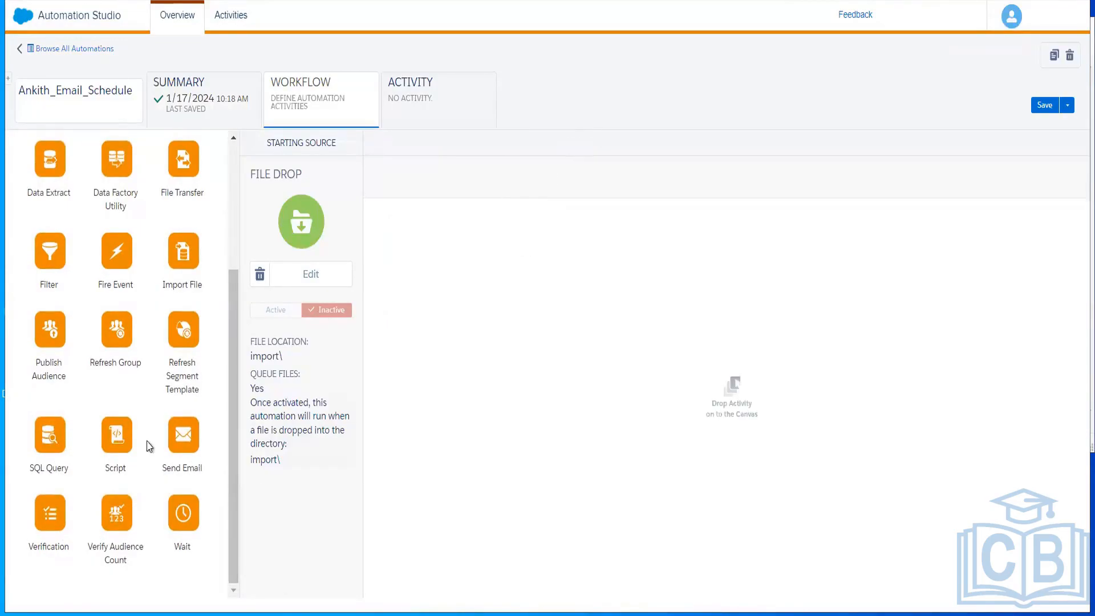
left_click_drag(179, 432, 474, 201)
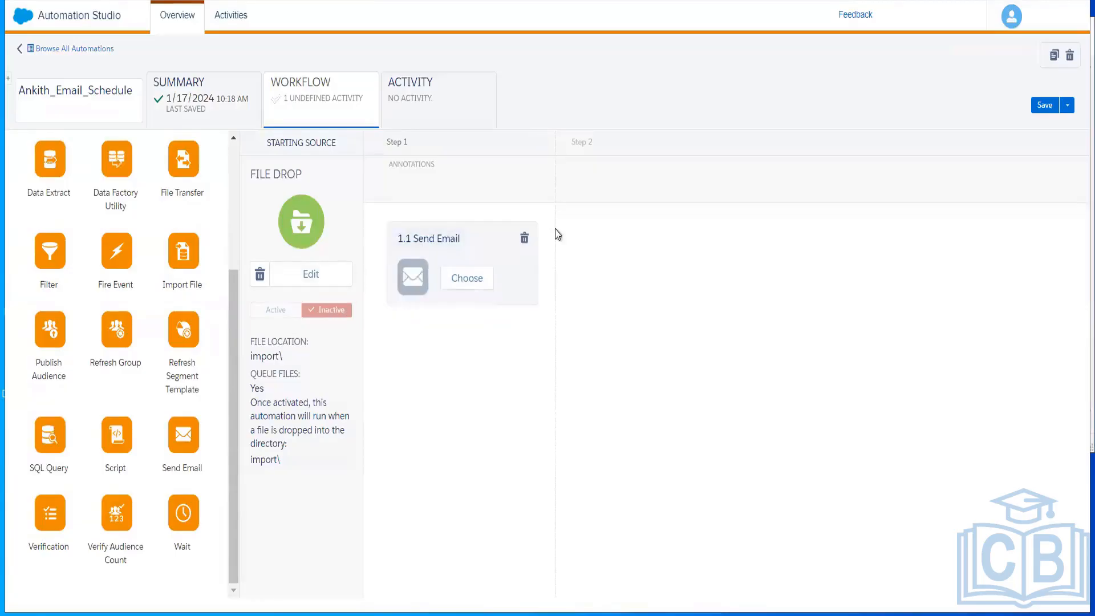
left_click(524, 239)
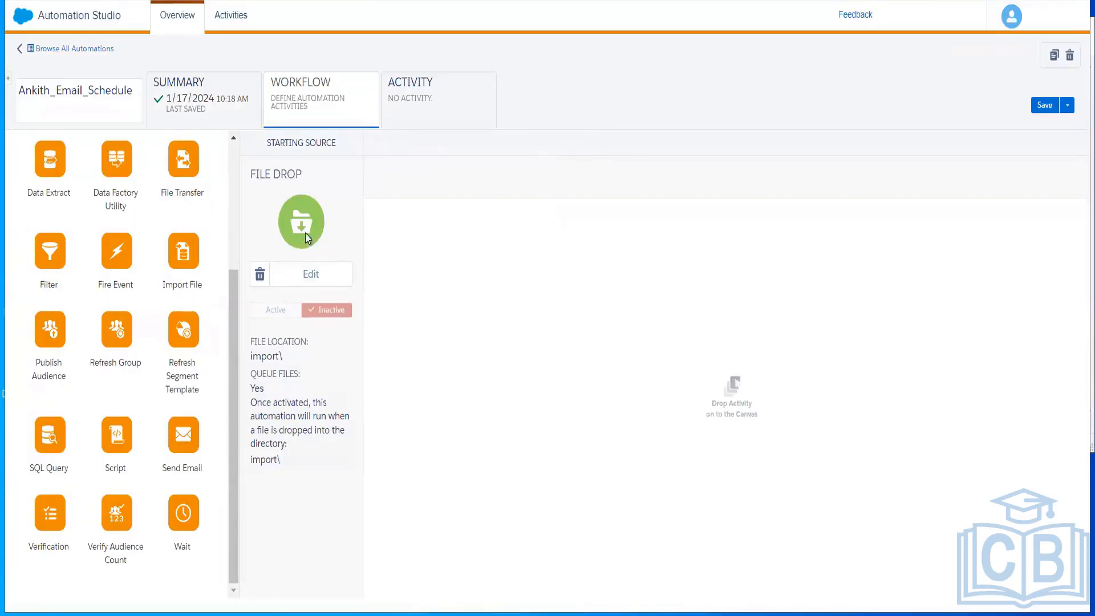
- Replace the File Drop starting source with a Schedule starting source
left_click(262, 276)
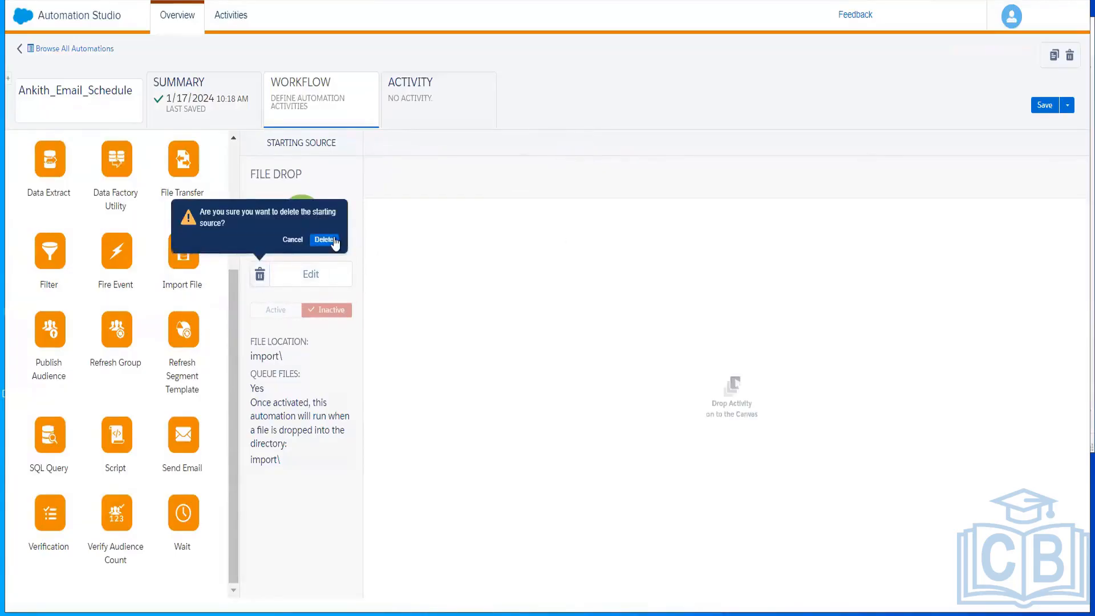
left_click(323, 239)
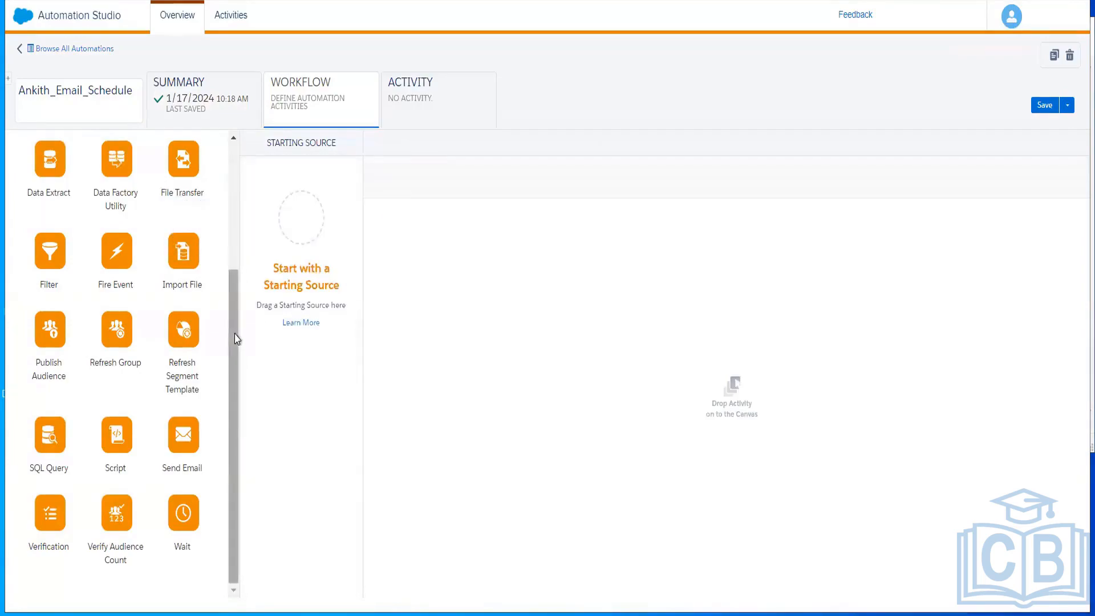
scroll(237, 171, "up", 3)
left_click_drag(50, 210, 311, 217)
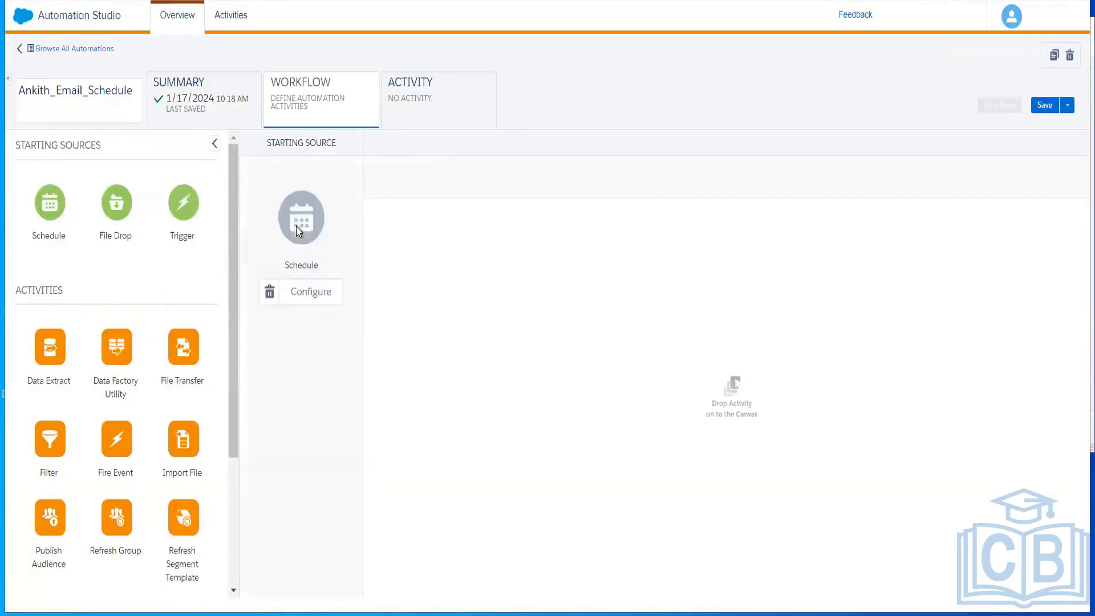
- Add a Send Email activity as Step 1 and start choosing its email
left_click_drag(234, 396, 226, 573)
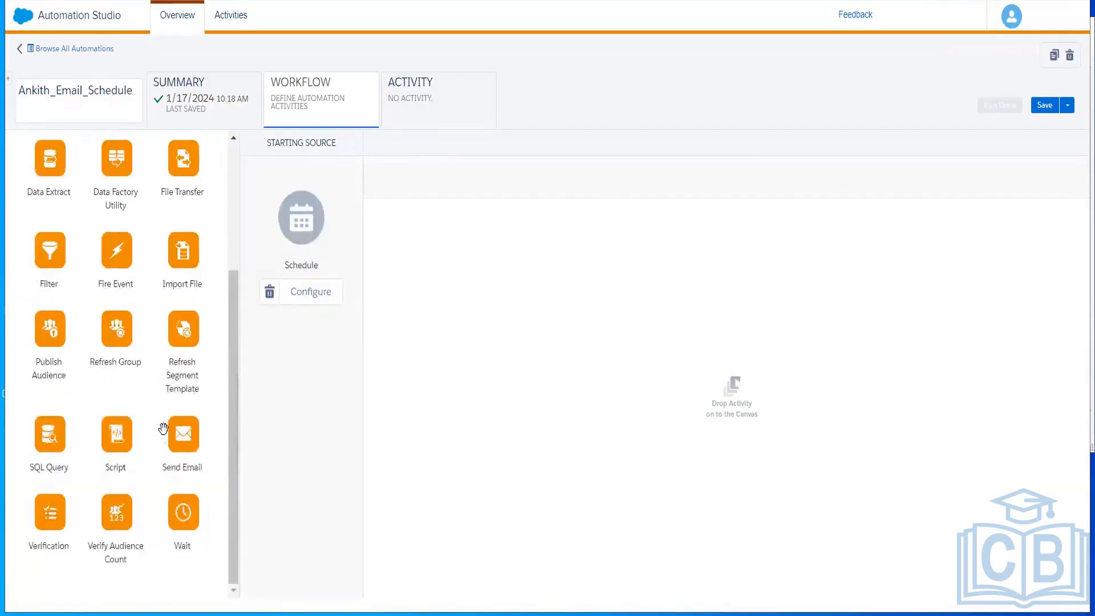
left_click_drag(179, 441, 492, 283)
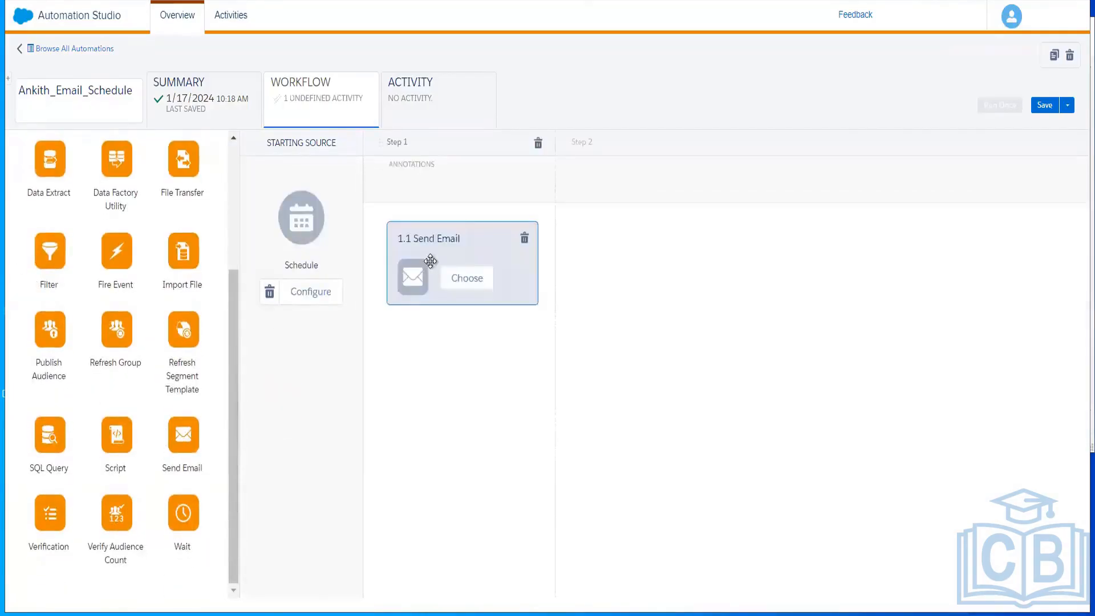
left_click(473, 281)
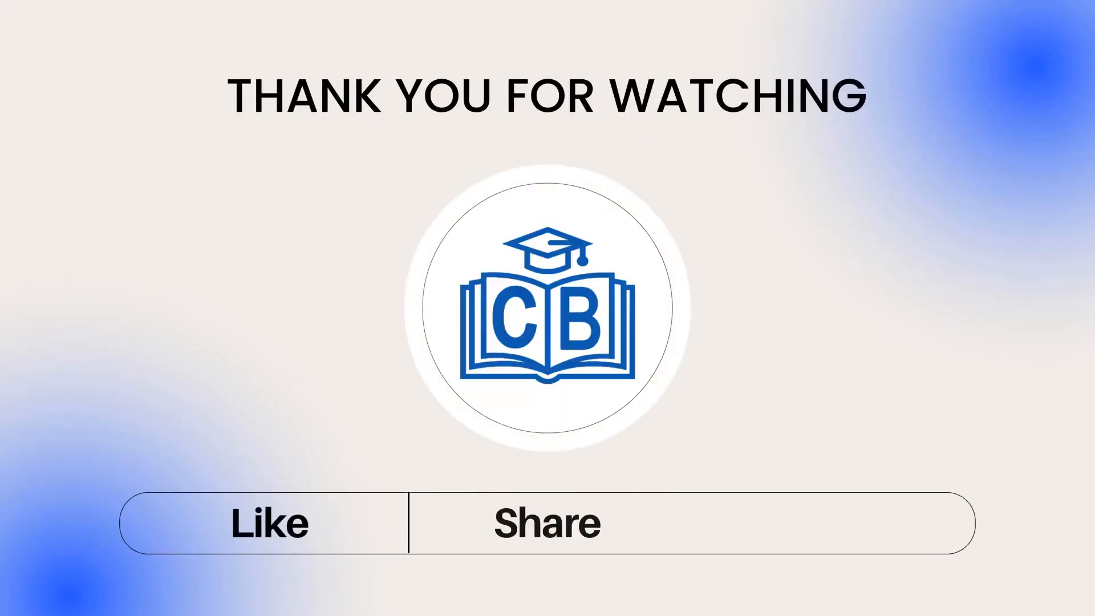